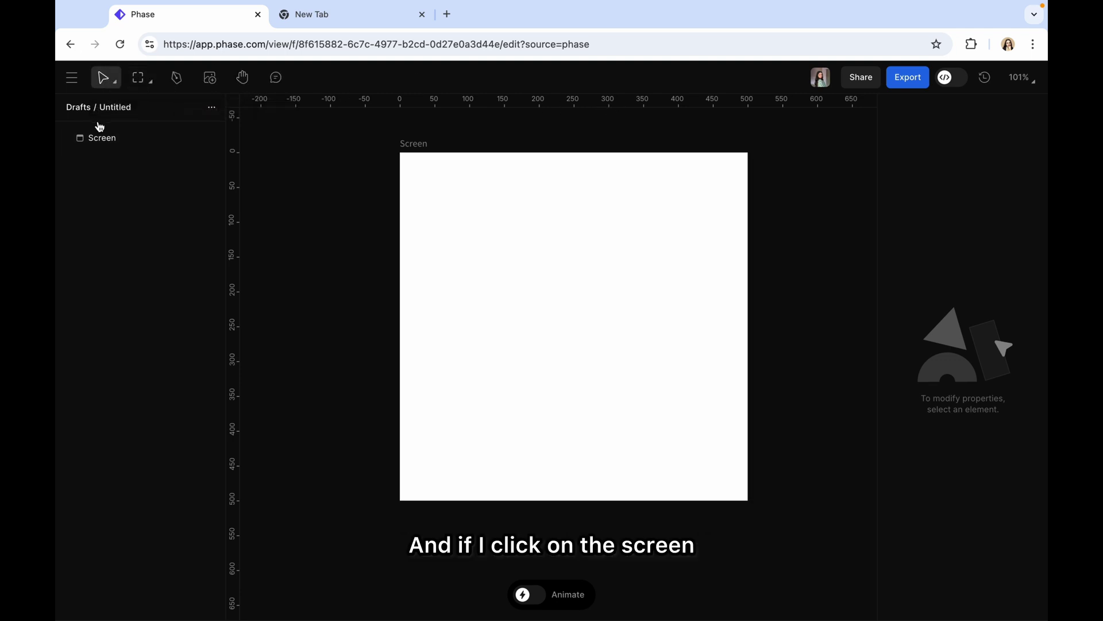
pyautogui.click(422, 145)
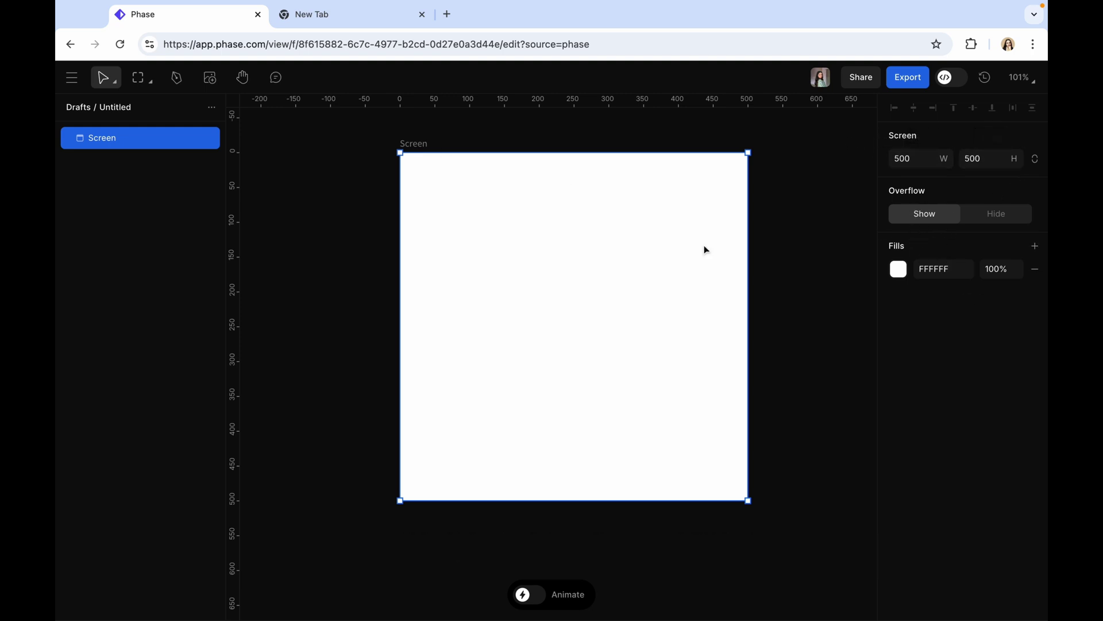
pyautogui.click(770, 179)
pyautogui.hscroll(1, 773, 182)
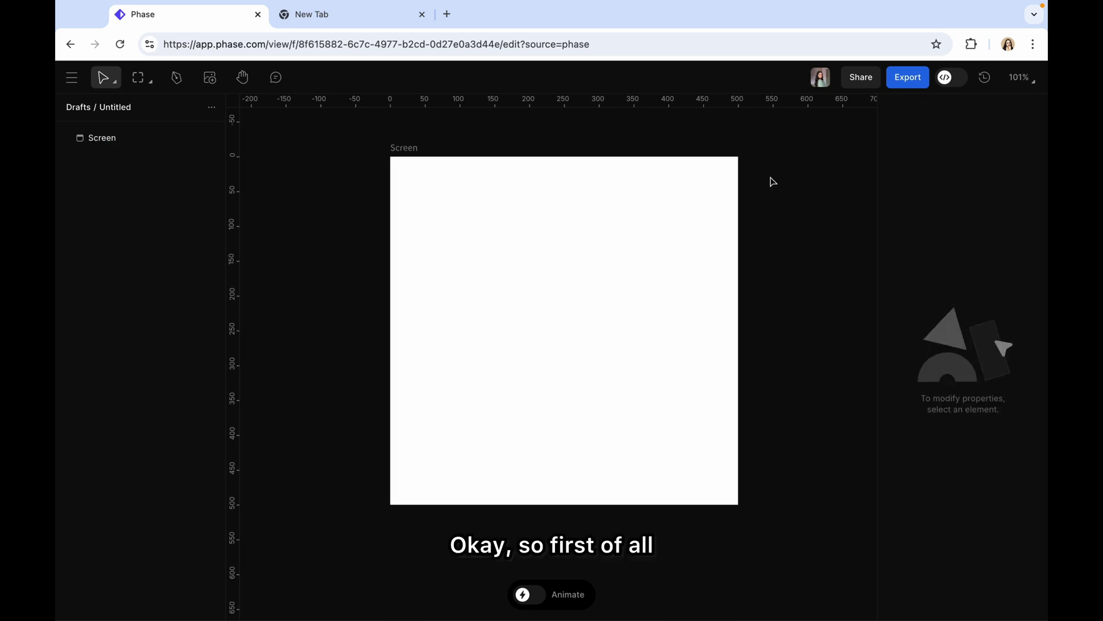
pyautogui.click(148, 85)
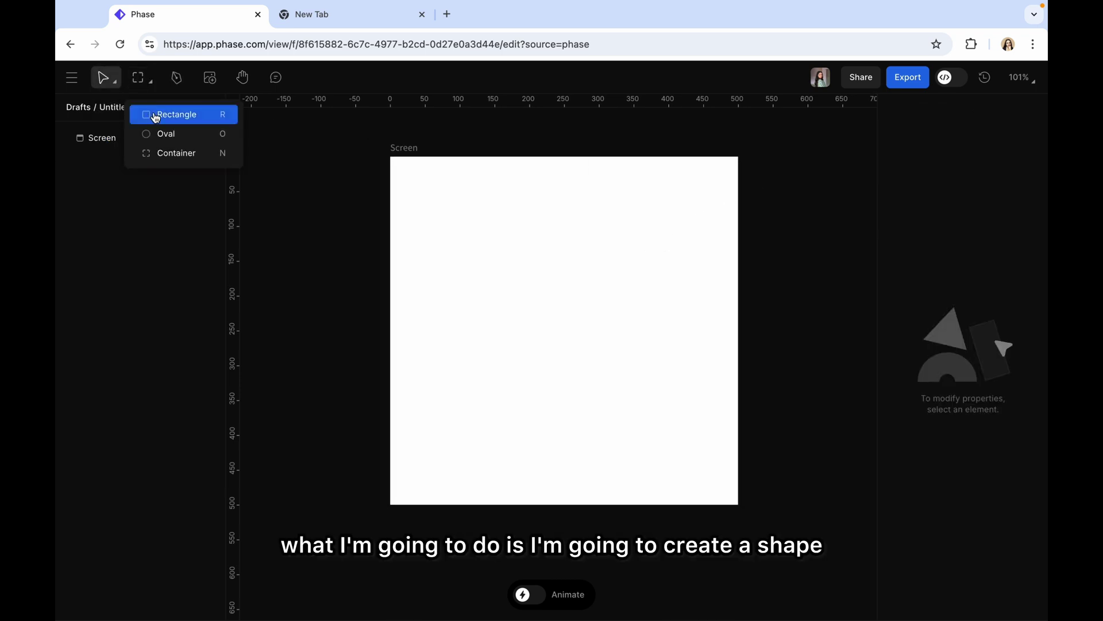
pyautogui.click(113, 85)
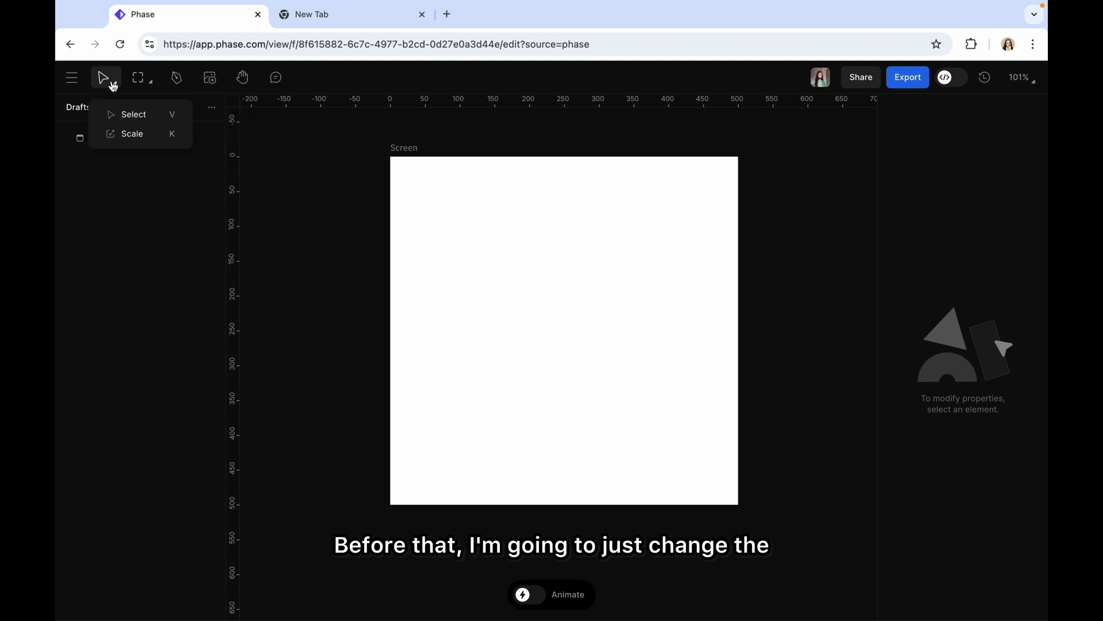
# Set the screen's fill colour to the dark grey 1D1B1B
pyautogui.click(427, 151)
pyautogui.click(898, 269)
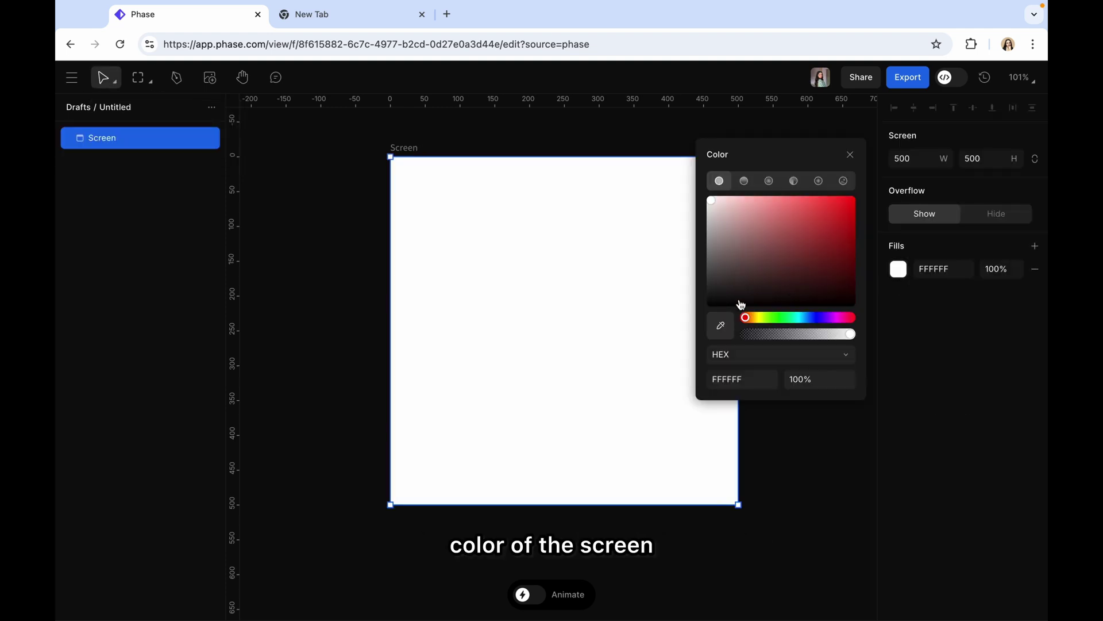
pyautogui.click(729, 292)
pyautogui.moveTo(725, 293); pyautogui.dragTo(723, 292)
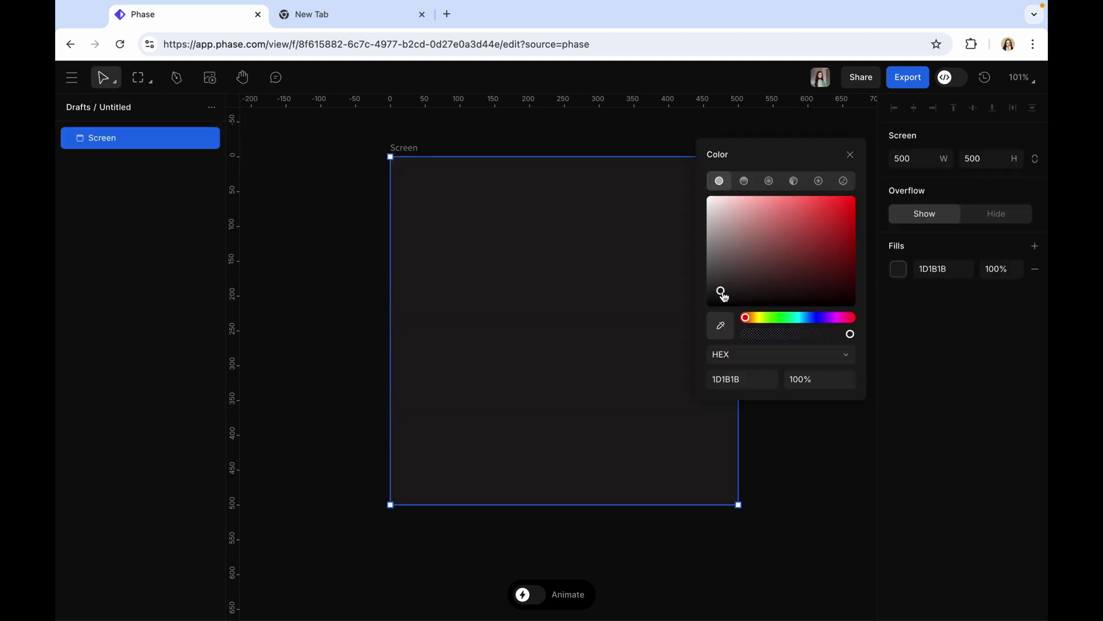
pyautogui.click(351, 311)
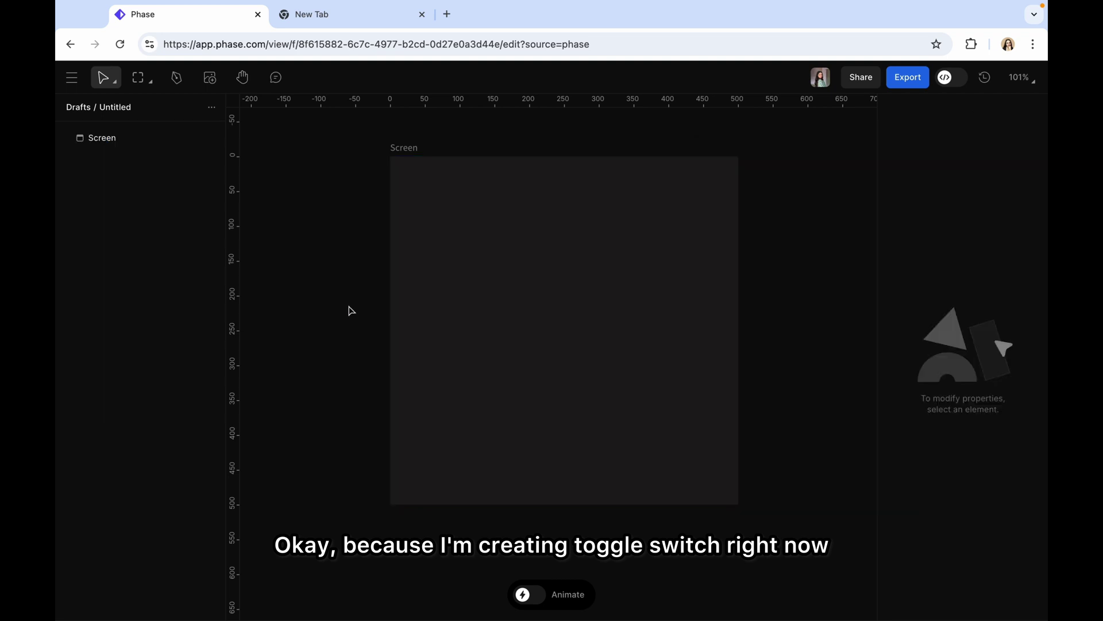
# Change the screen's fill to a near-black with a slight blue tint
pyautogui.click(405, 157)
pyautogui.click(899, 269)
pyautogui.moveTo(728, 286); pyautogui.dragTo(697, 298)
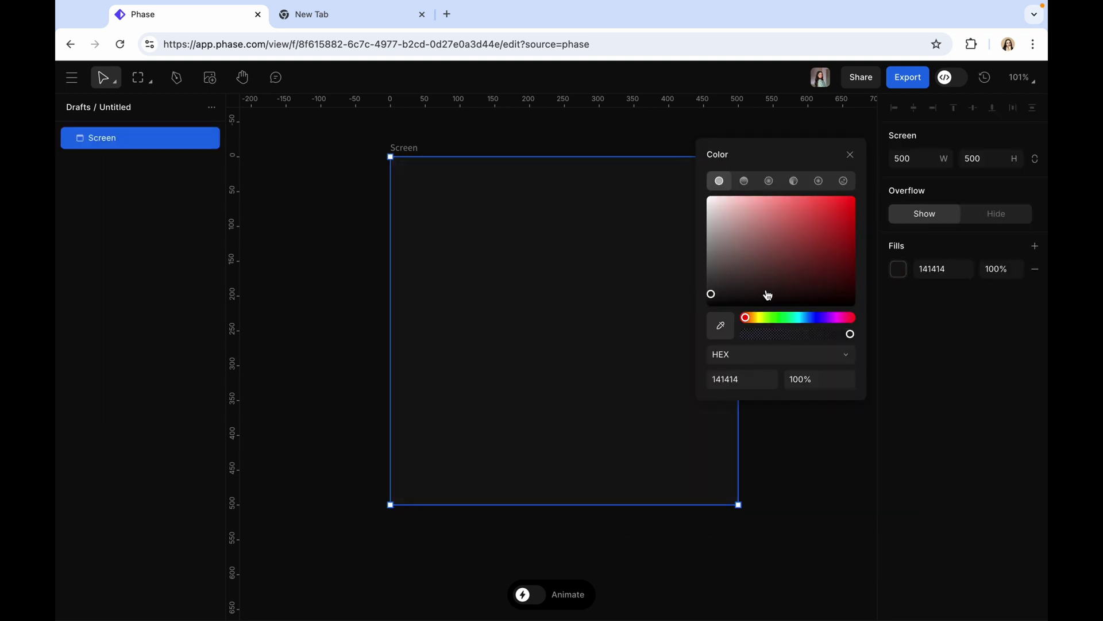
pyautogui.click(820, 320)
pyautogui.click(725, 293)
pyautogui.click(363, 305)
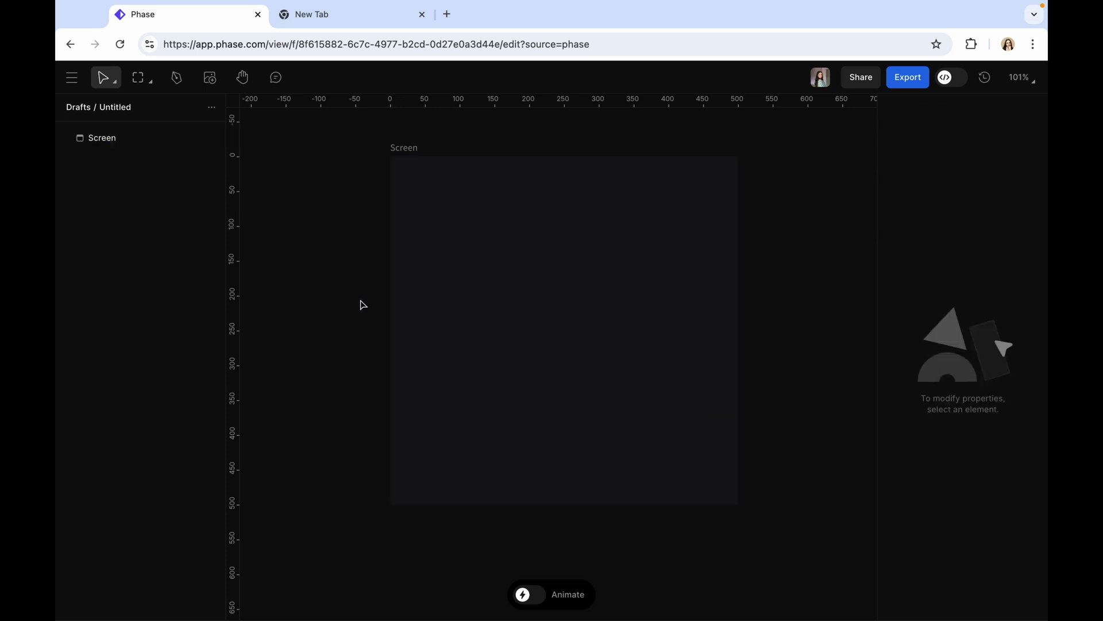
# Draw a rectangle about 294 by 151 on the screen and centre it horizontally and vertically
pyautogui.click(150, 87)
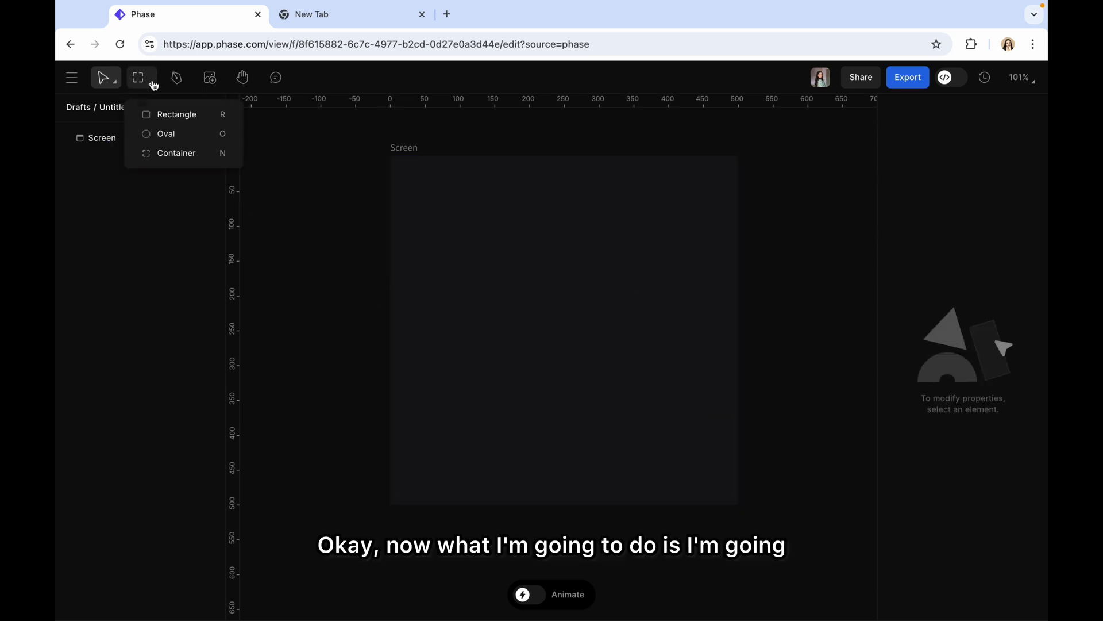
pyautogui.click(161, 113)
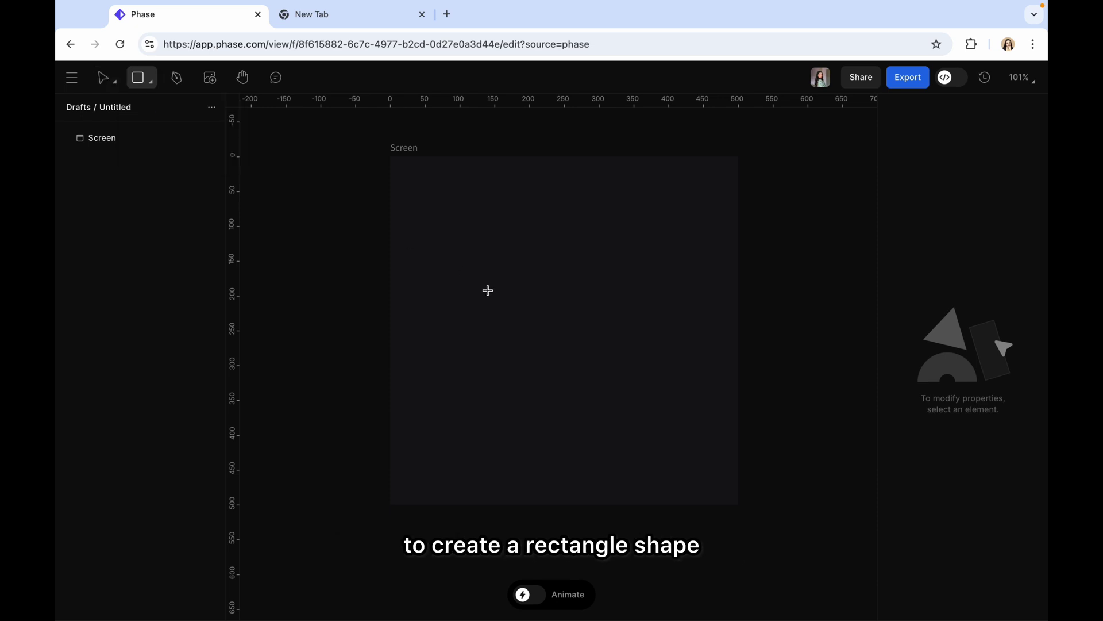
pyautogui.moveTo(466, 260); pyautogui.dragTo(670, 366)
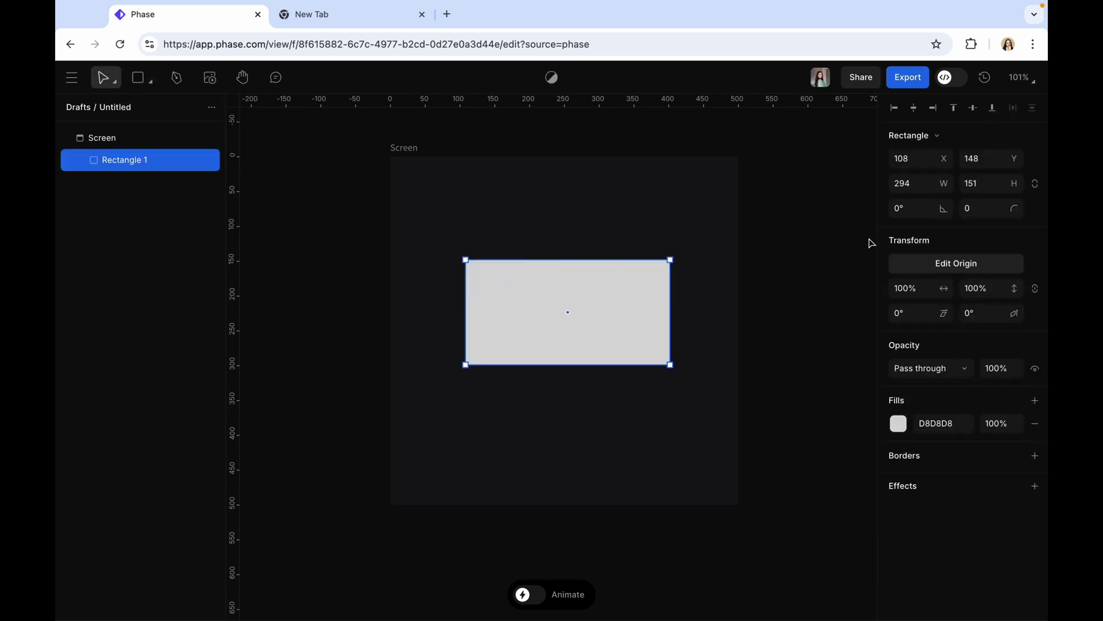
pyautogui.click(921, 115)
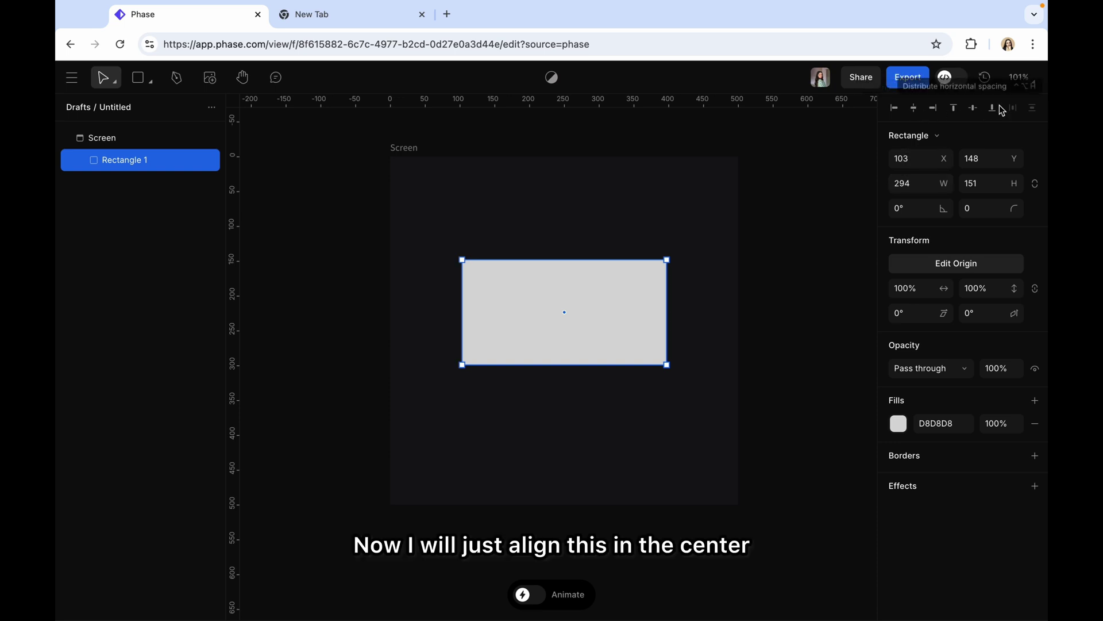
pyautogui.click(977, 115)
# Set the rectangle's corner radius to 100 to form a pill shape
pyautogui.click(971, 209)
pyautogui.write('100')
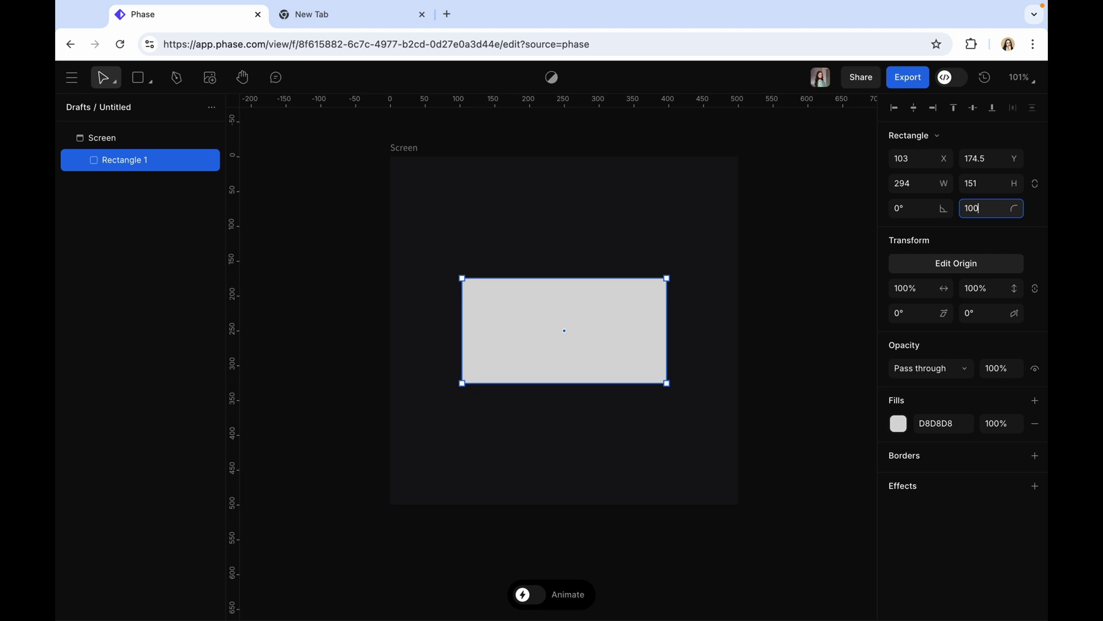
pyautogui.press('Return')
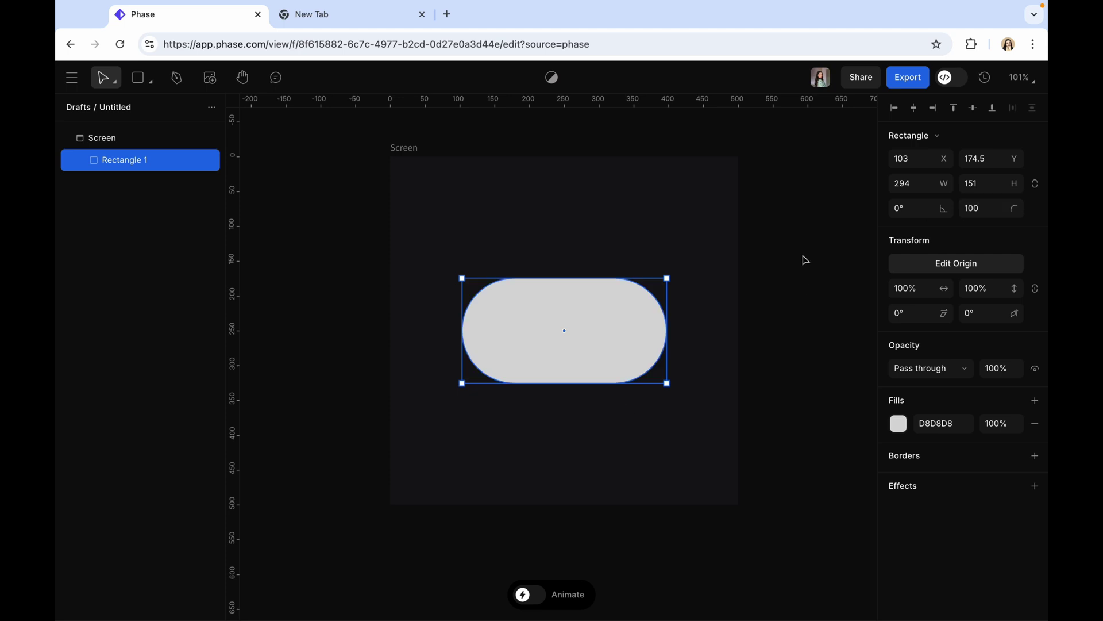
pyautogui.click(784, 249)
pyautogui.click(584, 317)
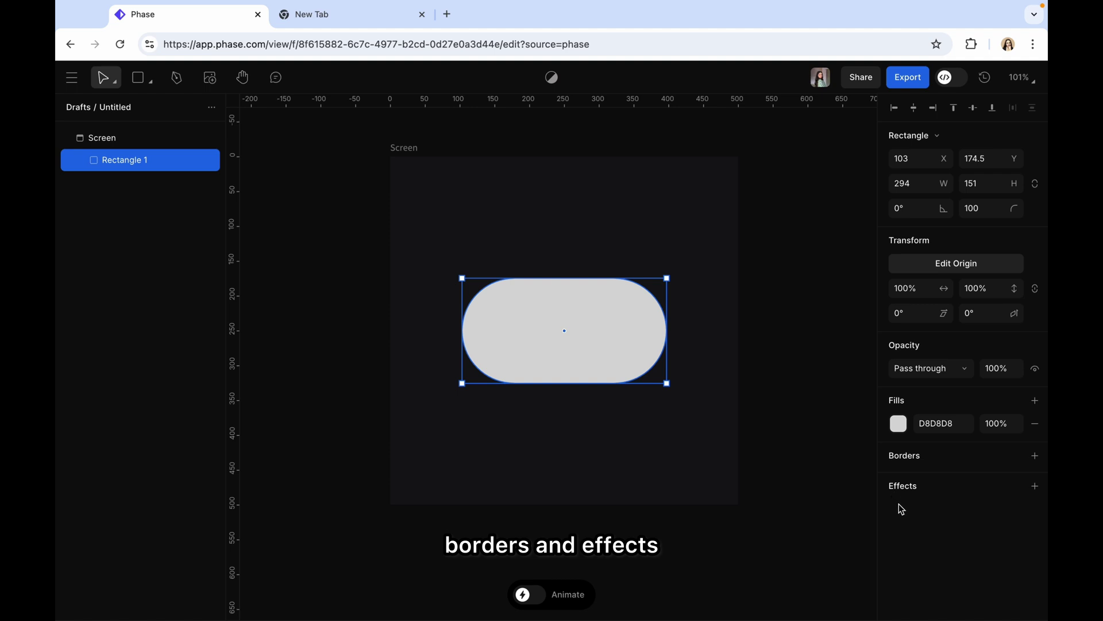
# Draw a circle about 134 in diameter over the right half of the pill shape
pyautogui.click(151, 82)
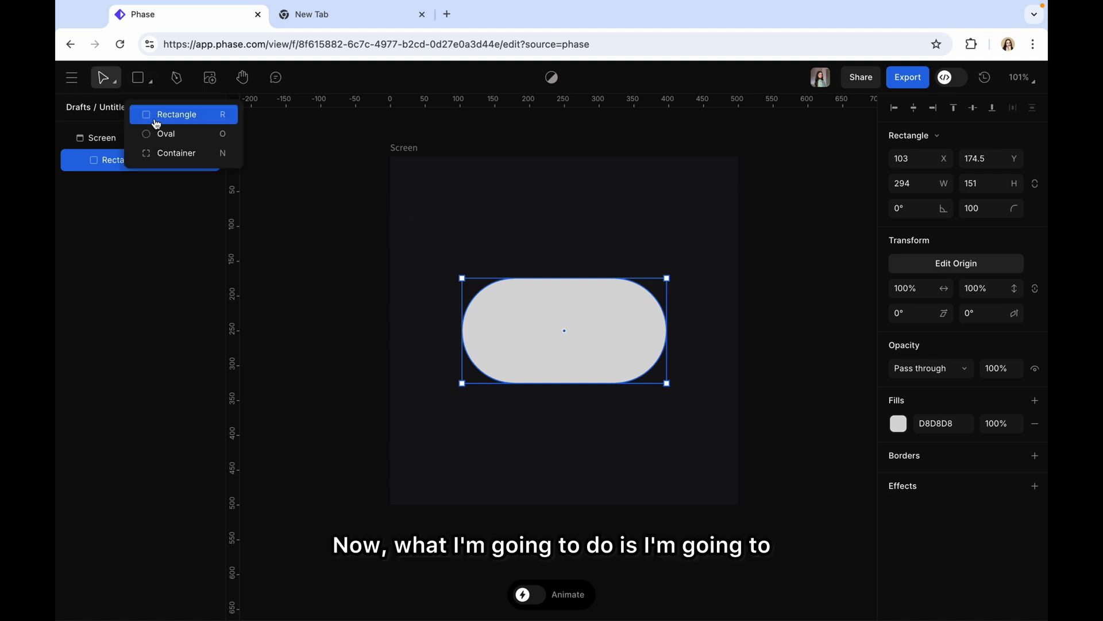
pyautogui.click(163, 135)
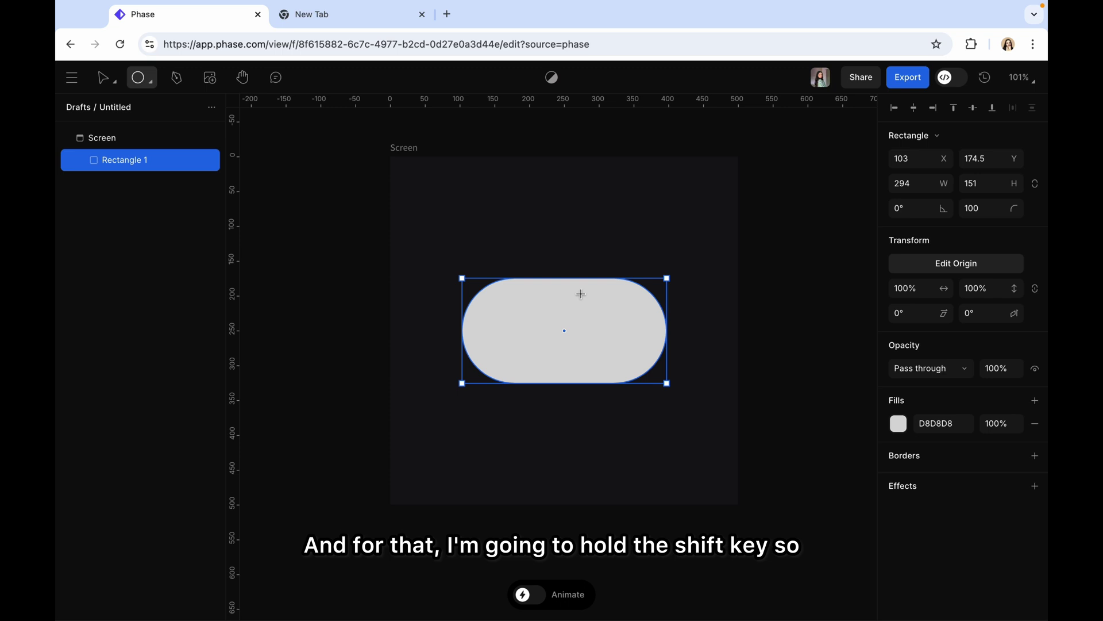
pyautogui.moveTo(580, 294); pyautogui.dragTo(666, 367)
pyautogui.moveTo(620, 338); pyautogui.dragTo(608, 330)
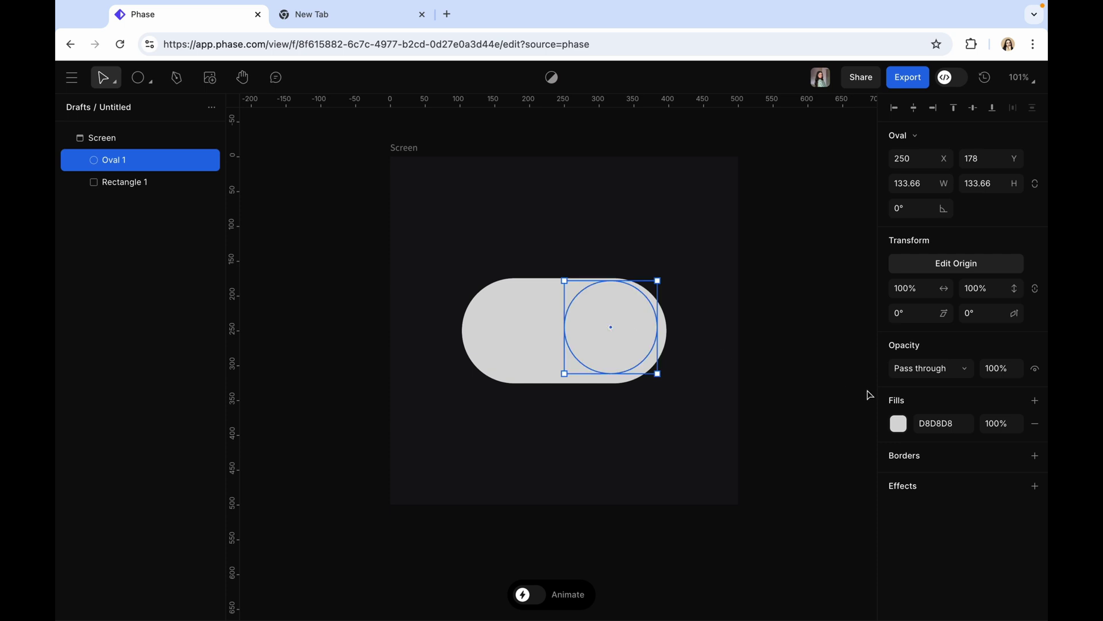
# Set the circle's fill to white FFFFFF
pyautogui.click(899, 423)
pyautogui.moveTo(753, 384); pyautogui.dragTo(701, 270)
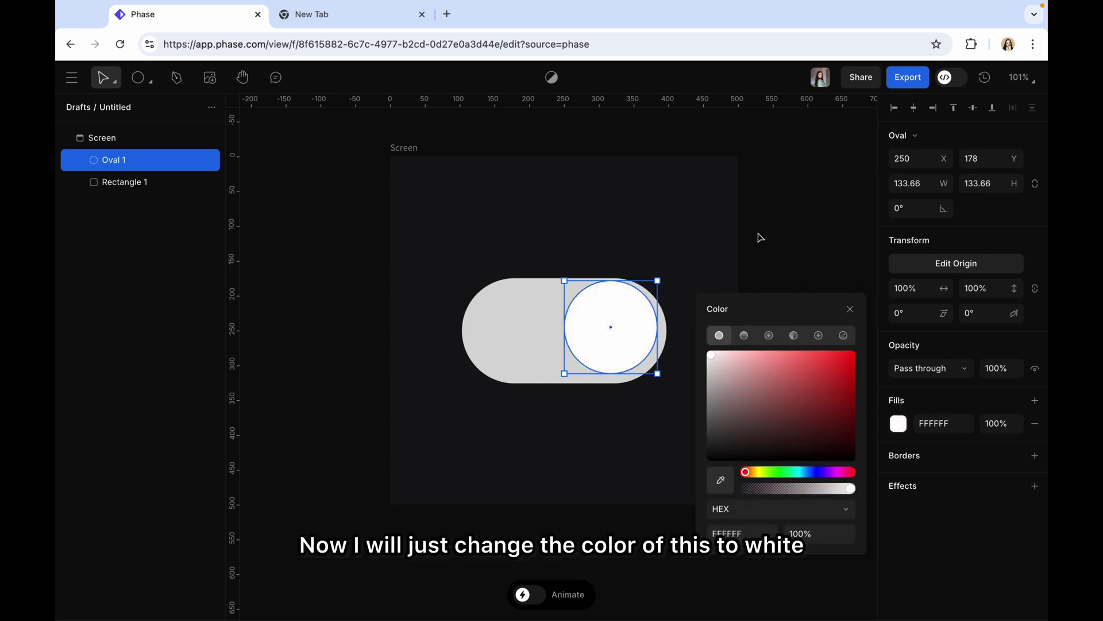
pyautogui.click(702, 271)
# Shrink the circle to about 128 in diameter and fit it inside the pill's right end at about X 255, Y 186
pyautogui.moveTo(615, 326); pyautogui.dragTo(615, 330)
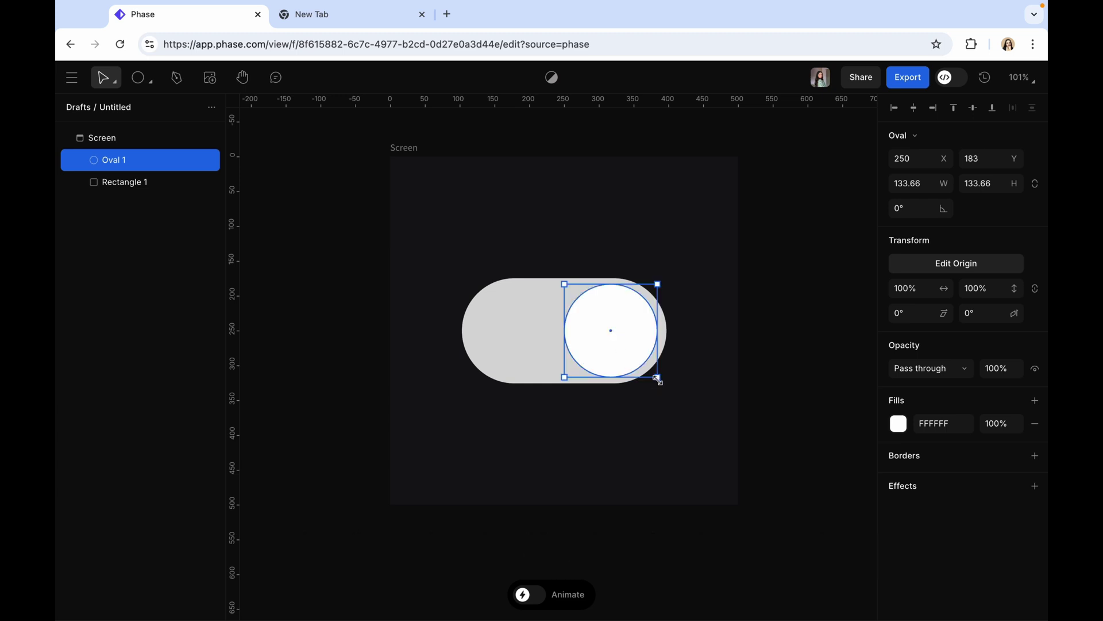
pyautogui.moveTo(658, 380); pyautogui.dragTo(655, 374)
pyautogui.moveTo(618, 325); pyautogui.dragTo(624, 328)
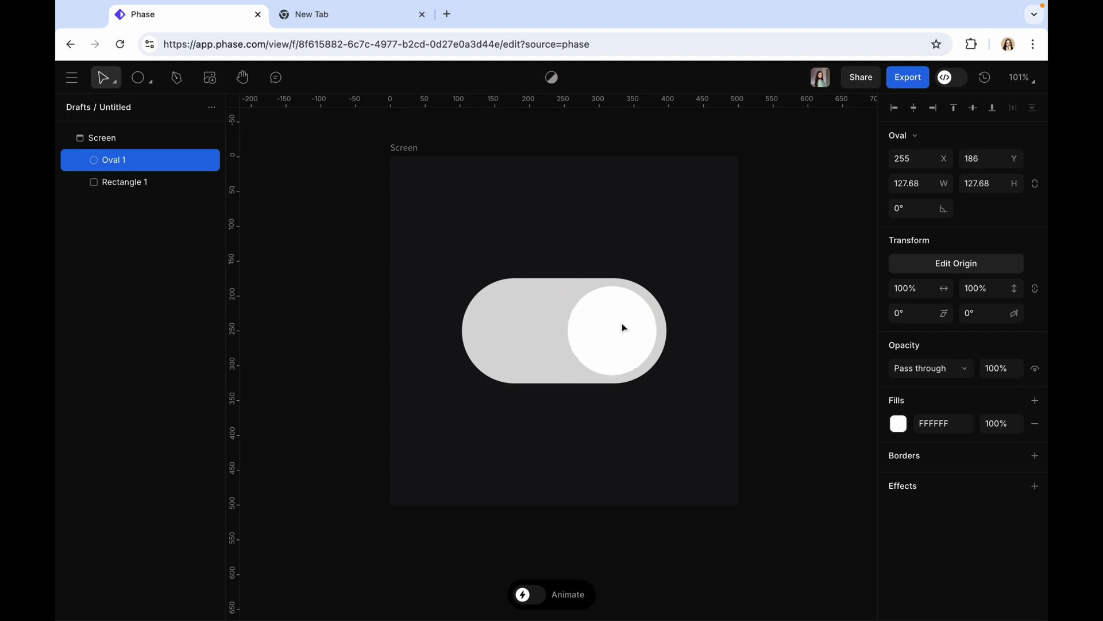
pyautogui.click(811, 248)
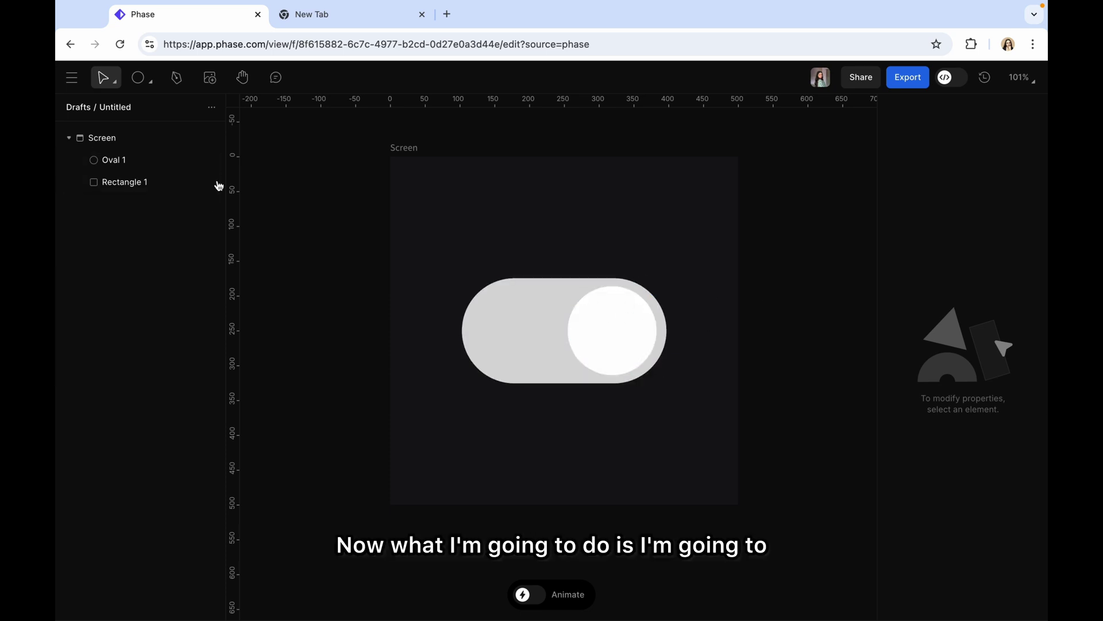
# Wrap the oval and the rectangle together in one container and expand it in the layer list
pyautogui.click(89, 166)
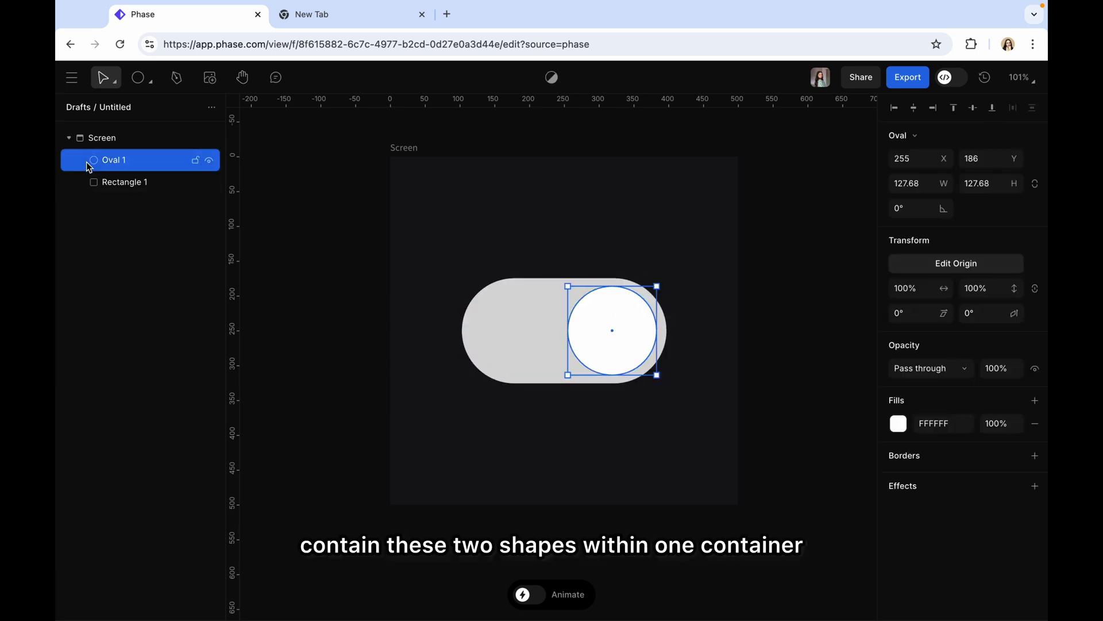
pyautogui.keyDown('shift'); pyautogui.click(103, 183); pyautogui.keyUp('shift')
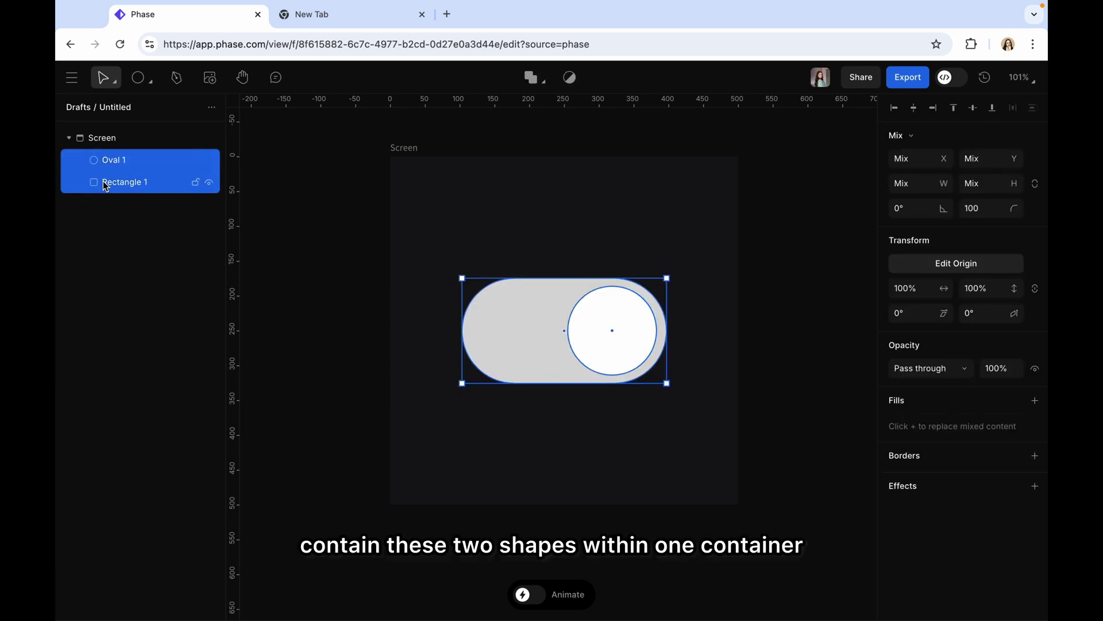
pyautogui.click(153, 88)
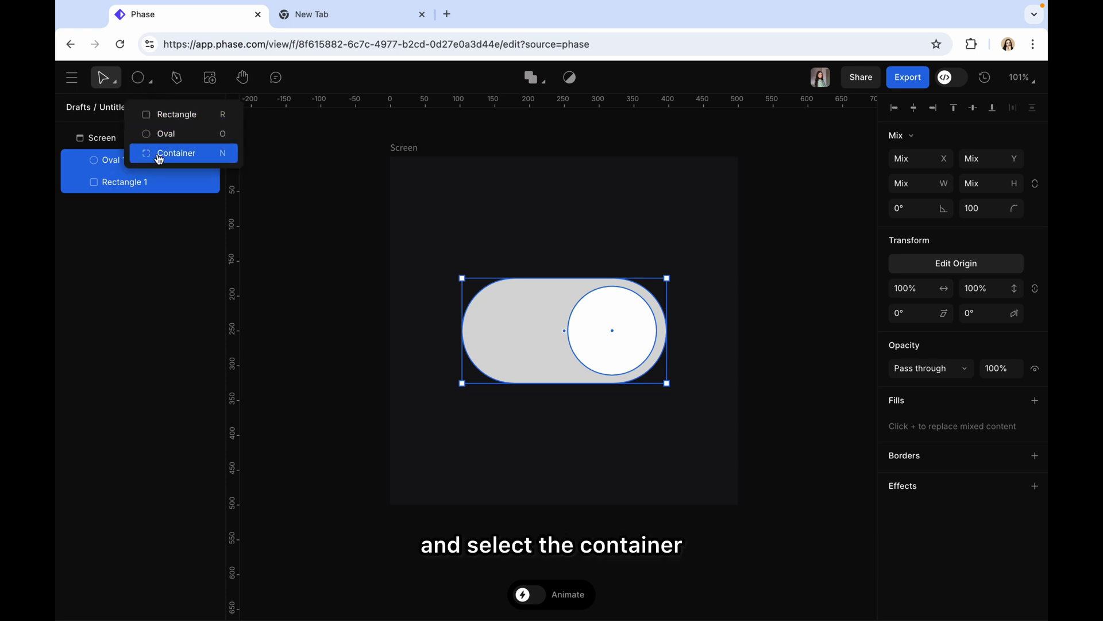
pyautogui.click(178, 154)
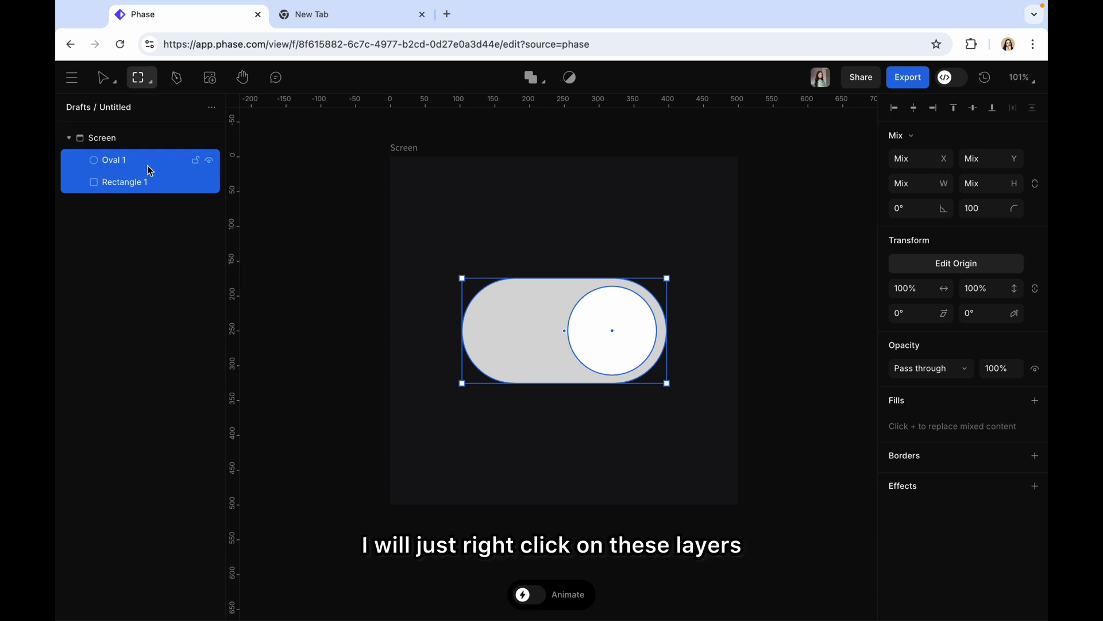
pyautogui.rightClick(150, 183)
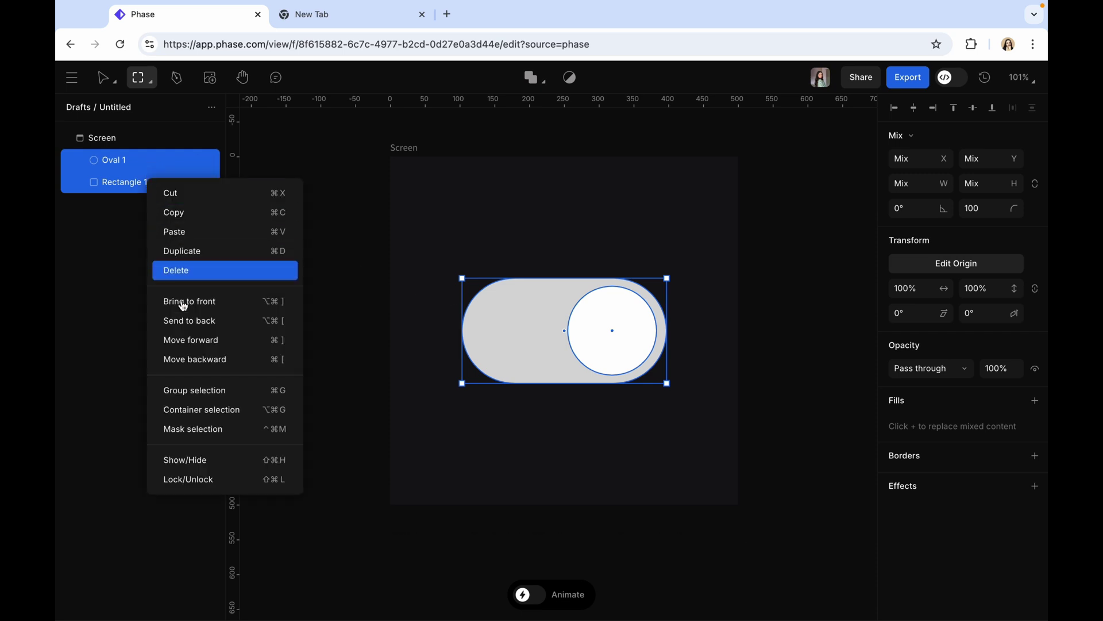
pyautogui.click(272, 416)
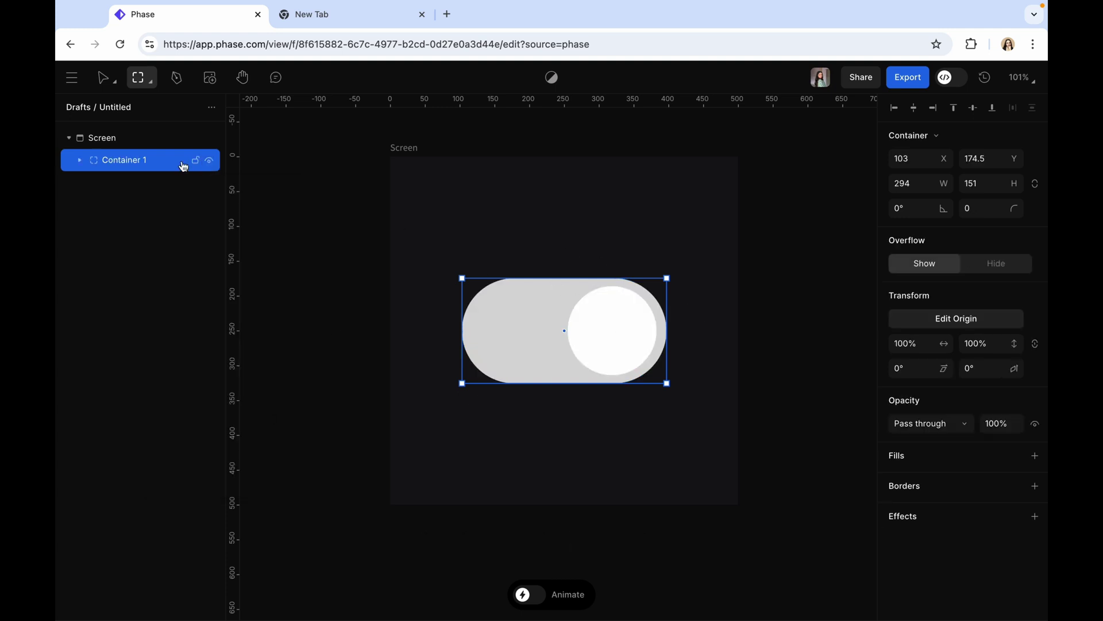
pyautogui.click(80, 160)
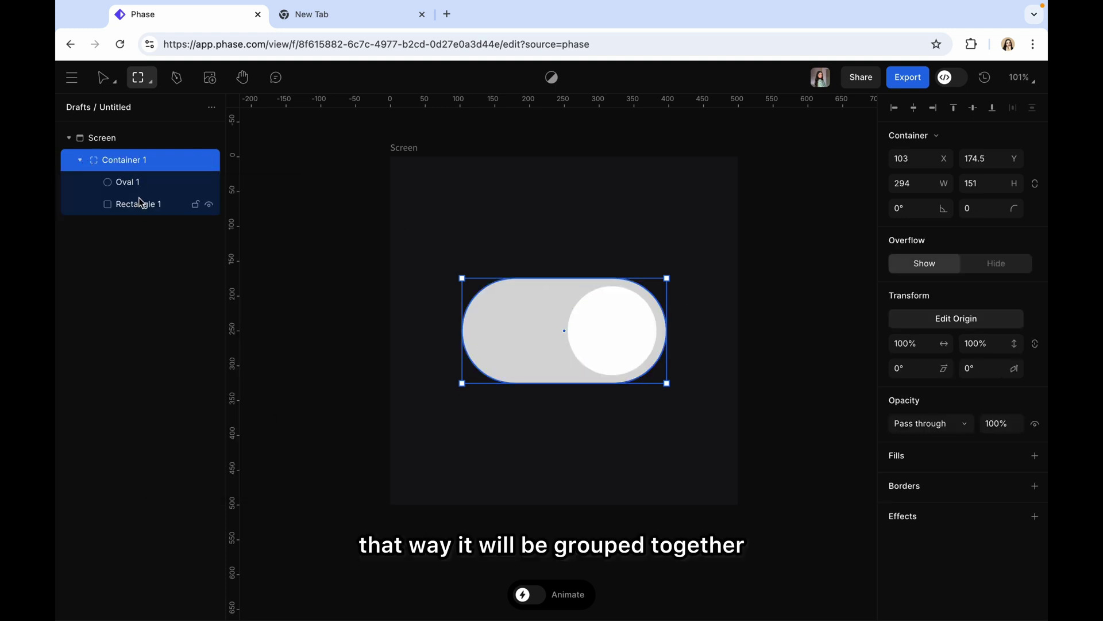
# Turn on animation mode and add position and rotation keyframes for the oval at 0 s
pyautogui.click(525, 596)
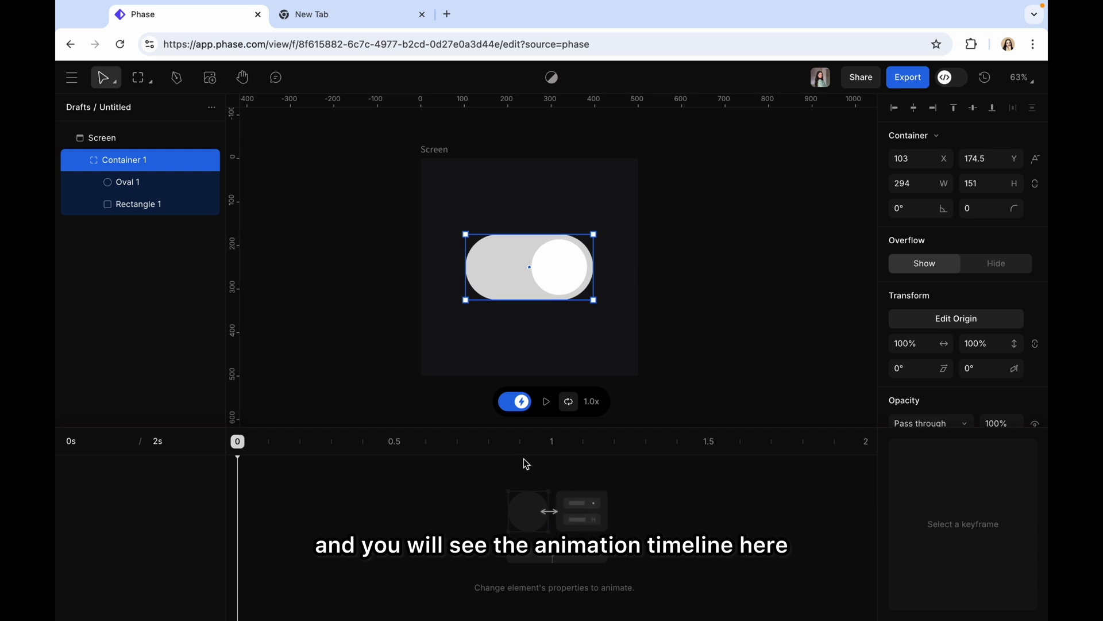
pyautogui.click(404, 276)
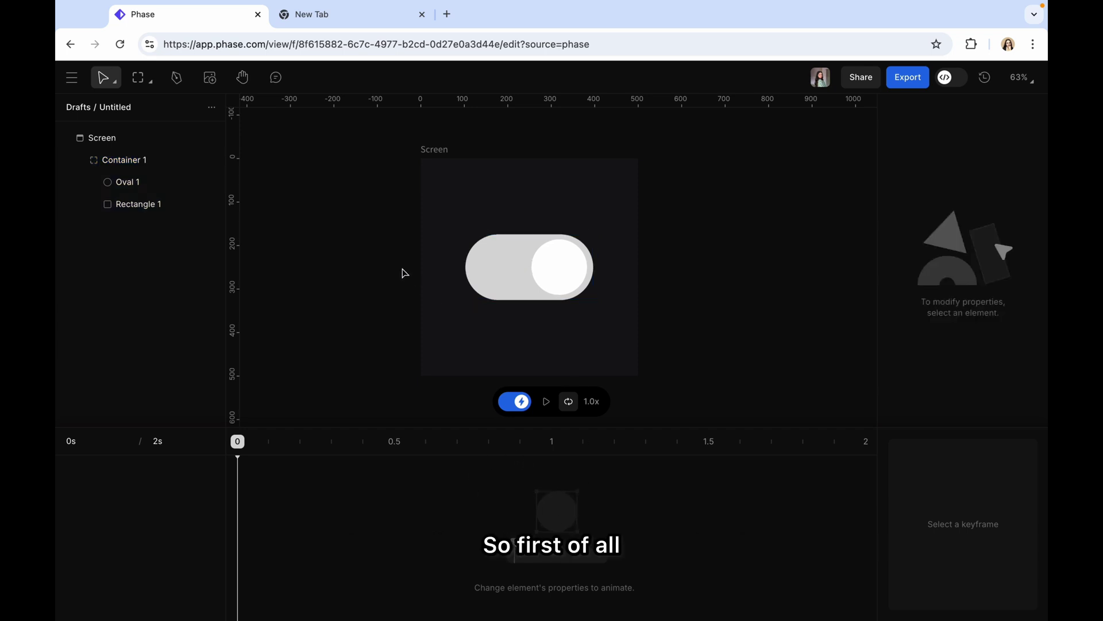
pyautogui.click(123, 184)
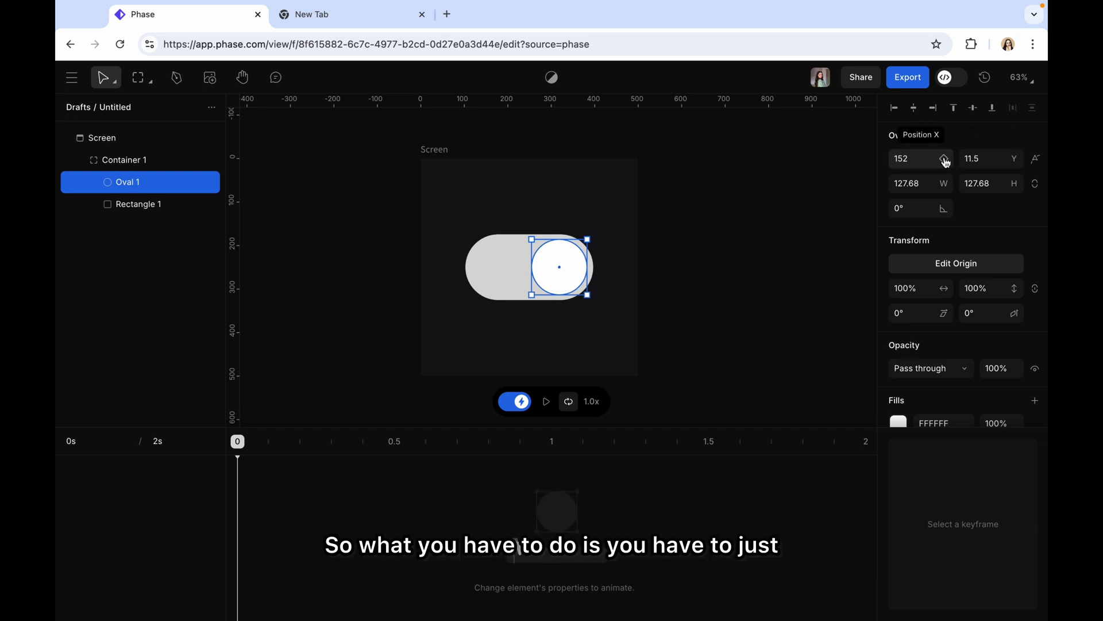
pyautogui.click(946, 163)
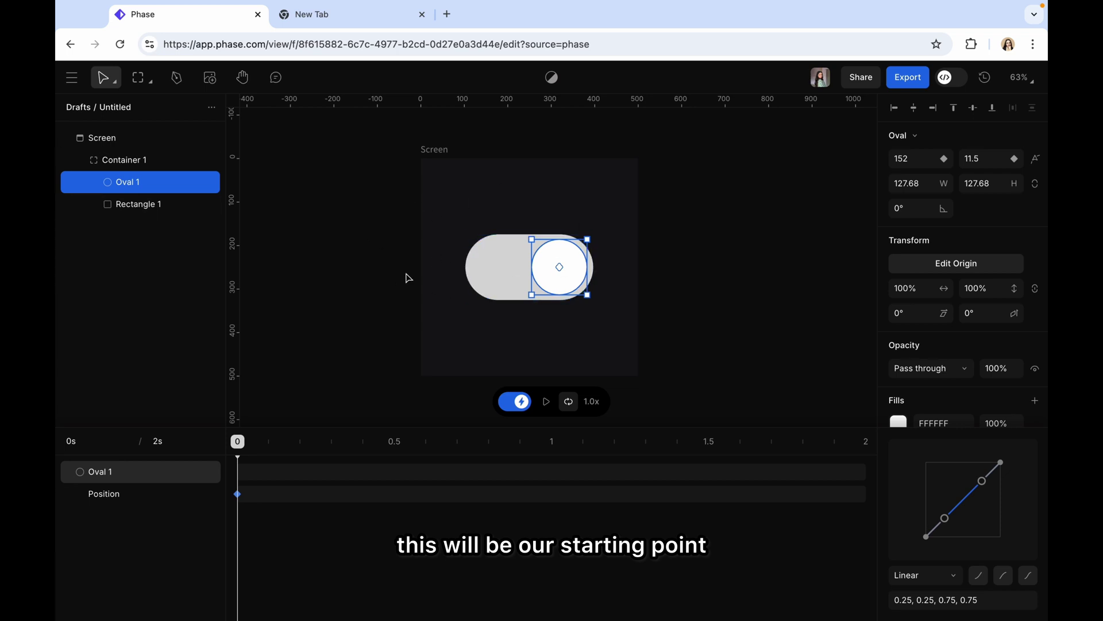
pyautogui.click(946, 209)
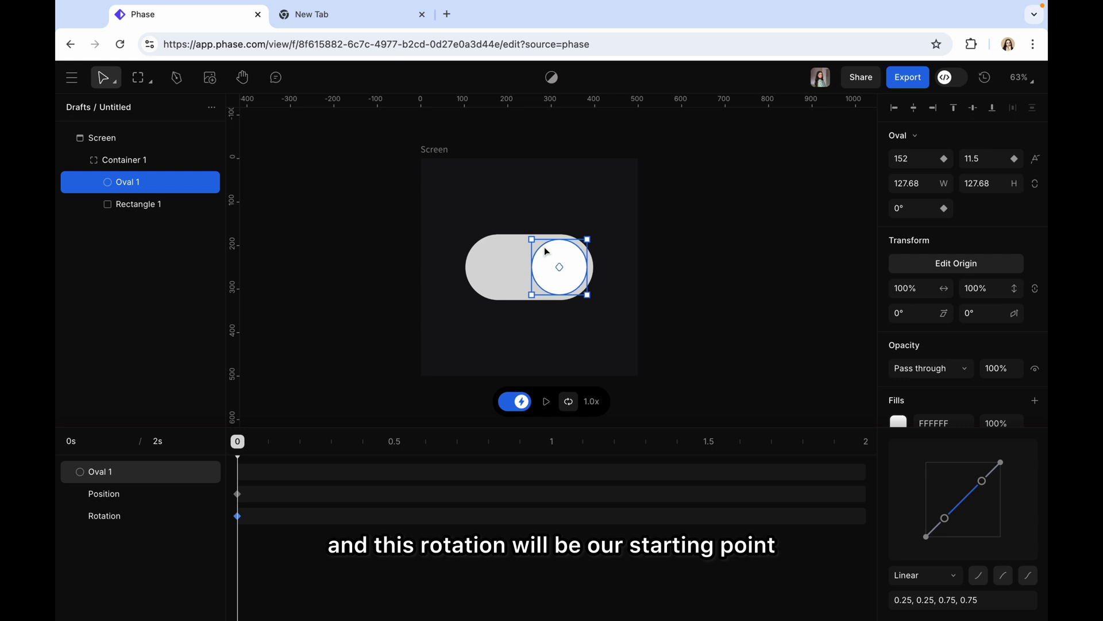
# Set the rectangle's fill to blue 1194F8 at 0 s on the timeline
pyautogui.click(498, 261)
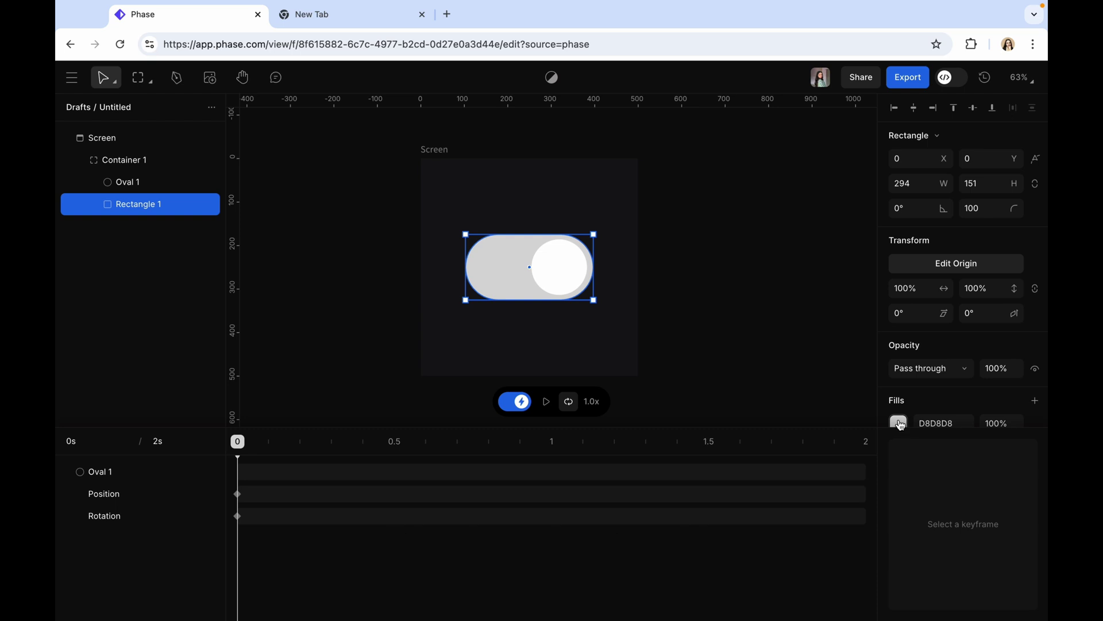
pyautogui.click(899, 423)
pyautogui.click(803, 472)
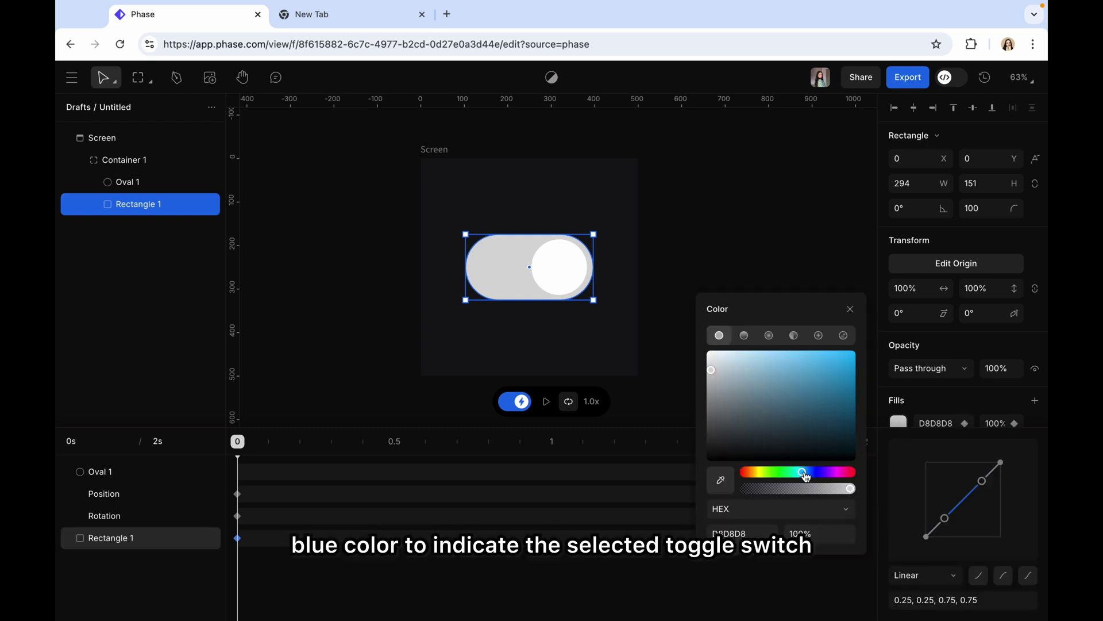
pyautogui.moveTo(811, 474); pyautogui.dragTo(807, 477)
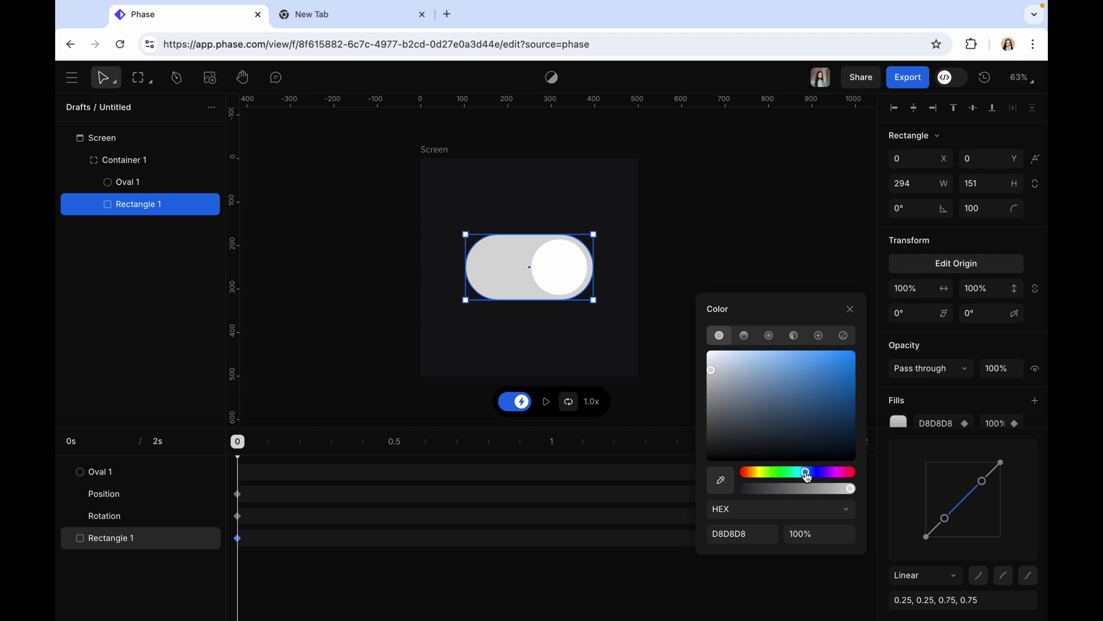
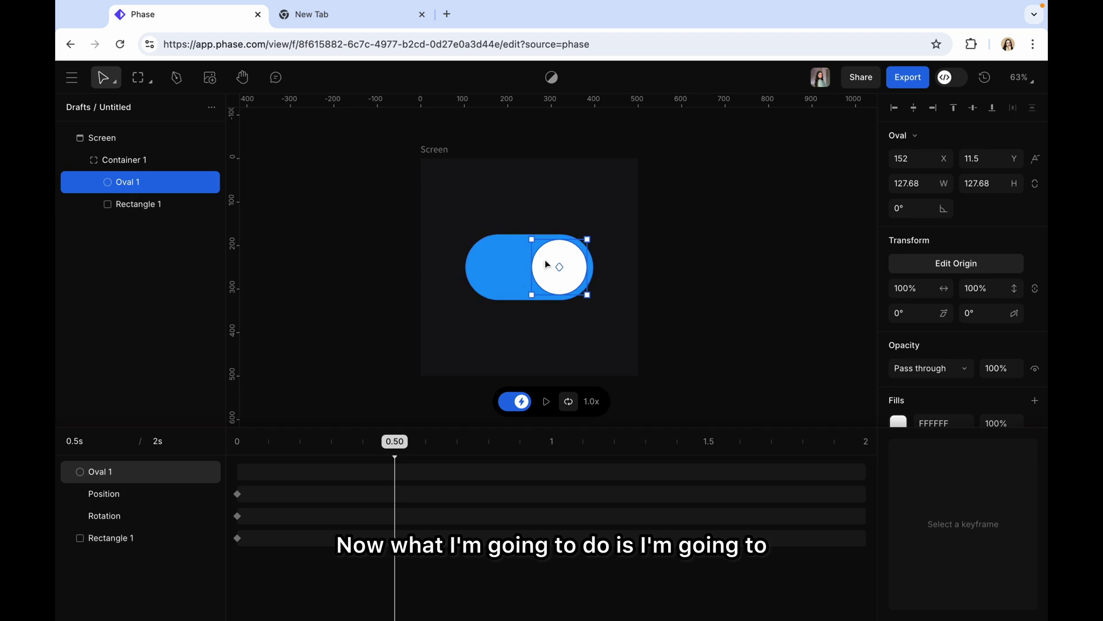
# At 0.5 s, set the oval's rotation to 180° and move it to the pill's left end at X 17, Y 11.5
pyautogui.click(903, 212)
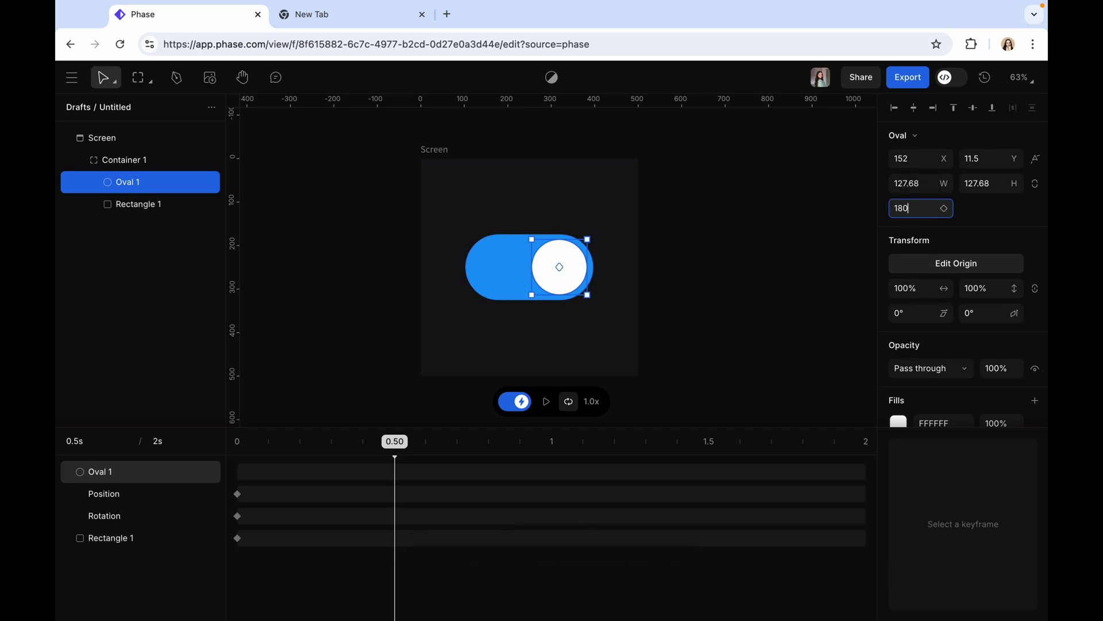
pyautogui.press('Return')
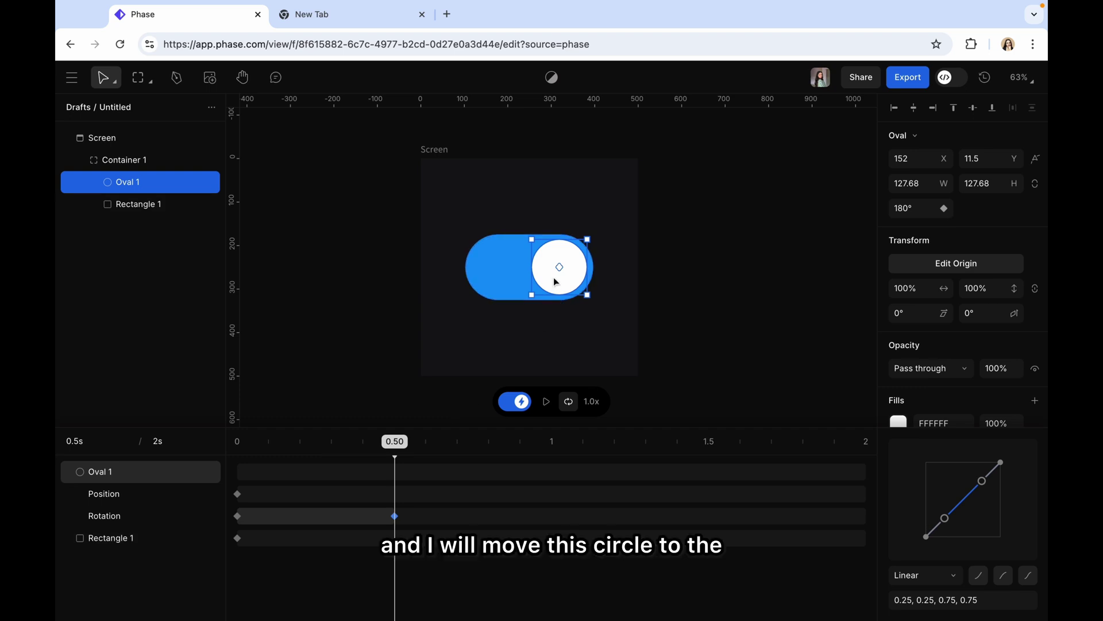
pyautogui.moveTo(554, 278); pyautogui.dragTo(498, 272)
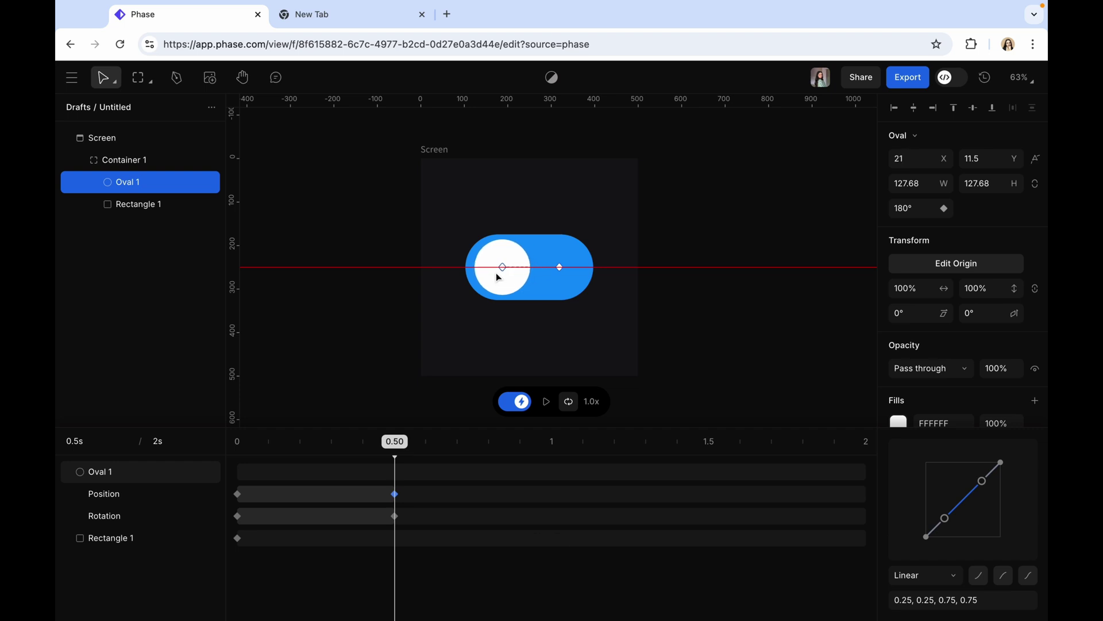
pyautogui.moveTo(498, 278); pyautogui.dragTo(497, 277)
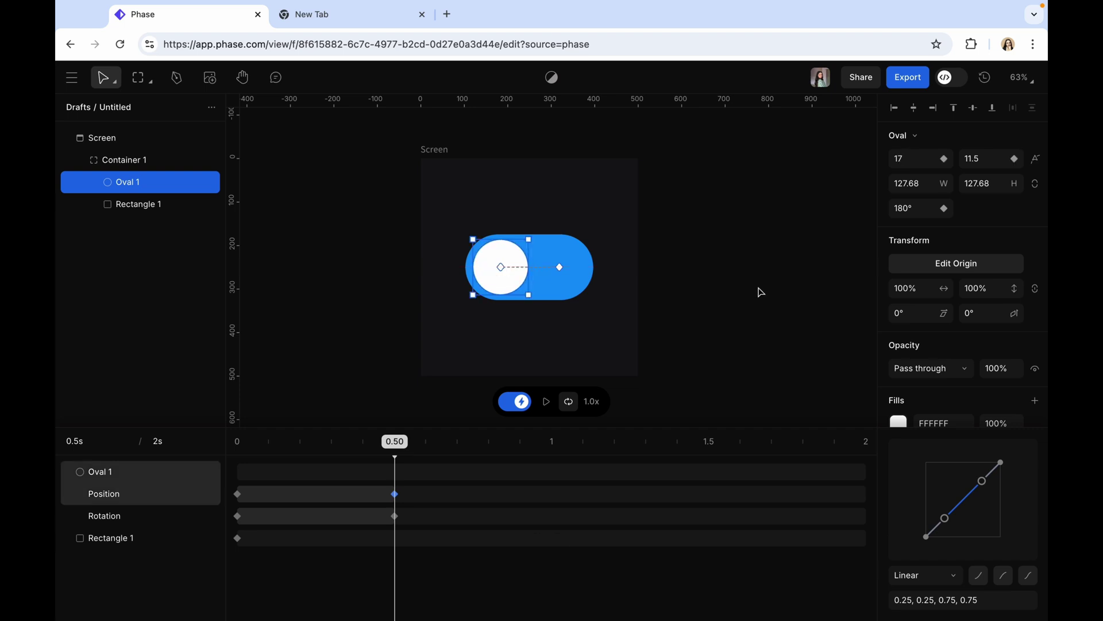
# Duplicate the oval's 0.5 s position and rotation keyframes to 1 s
pyautogui.click(554, 448)
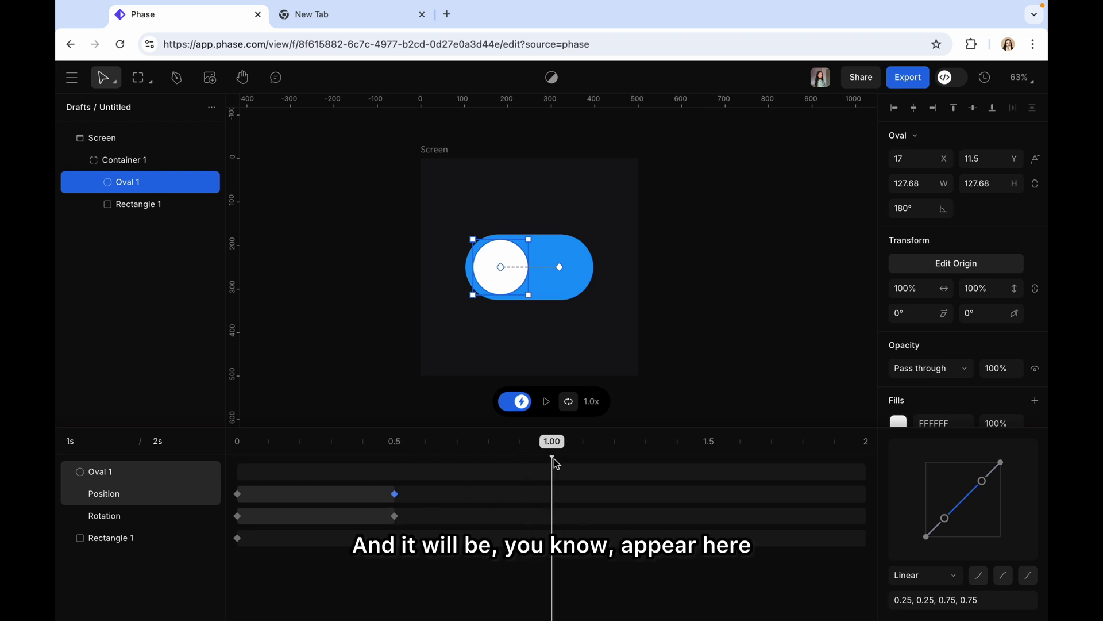
pyautogui.click(395, 516)
pyautogui.keyDown('shift'); pyautogui.click(395, 494); pyautogui.keyUp('shift')
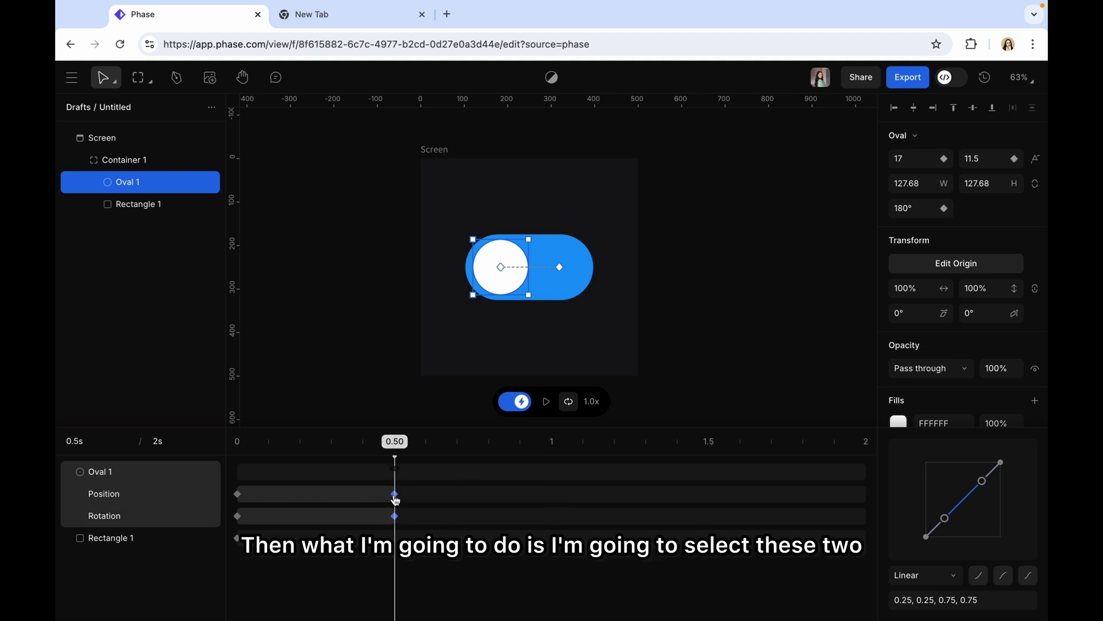
pyautogui.click(553, 445)
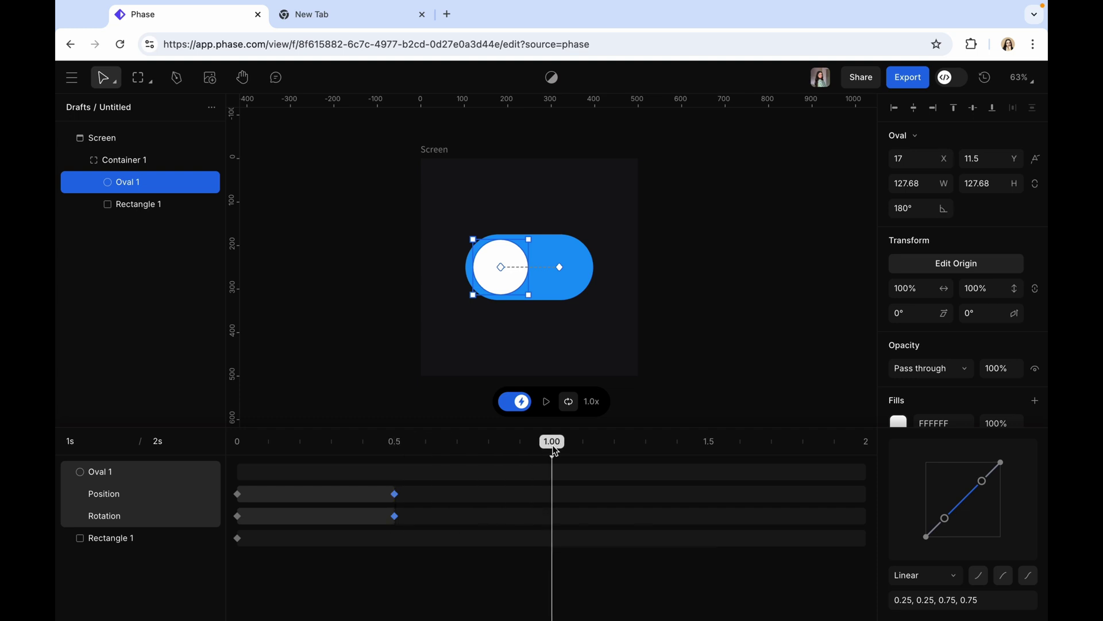
pyautogui.rightClick(395, 496)
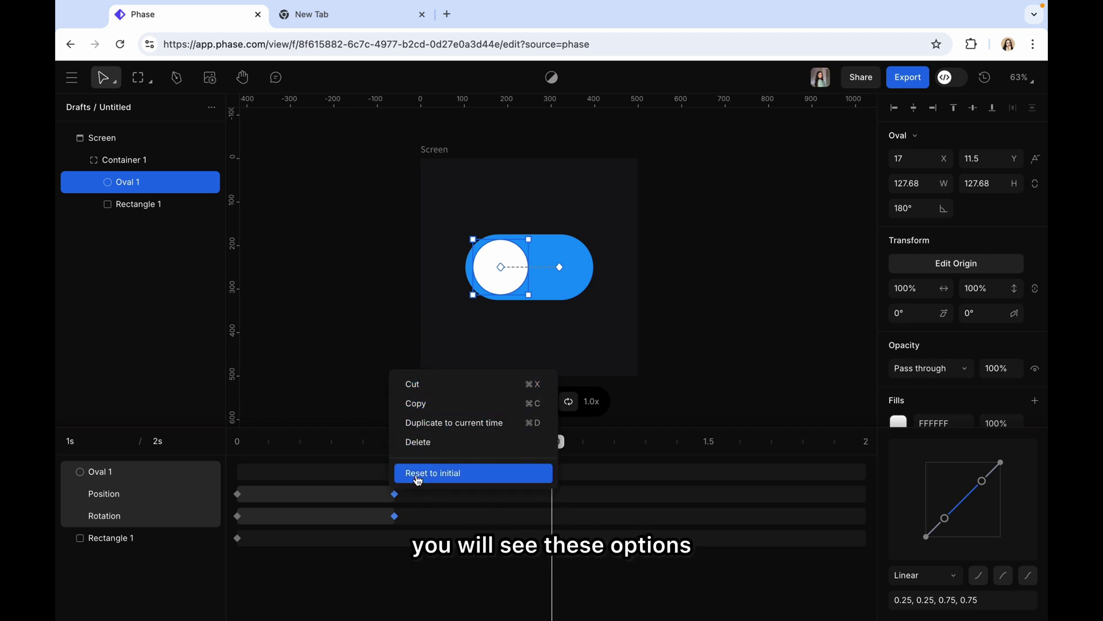
pyautogui.click(444, 425)
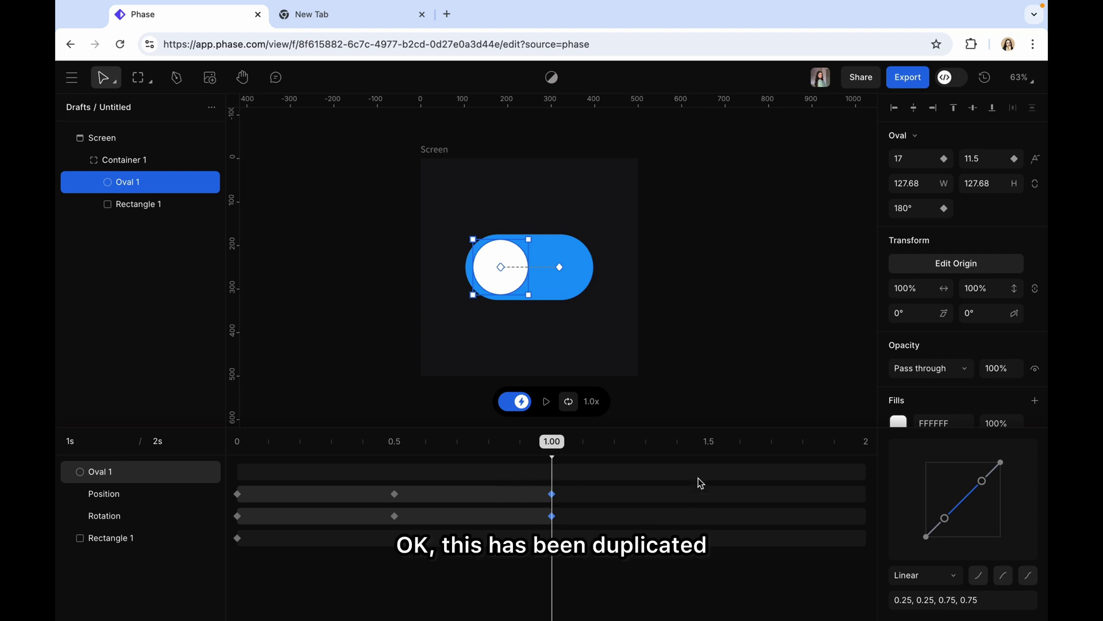
# At 1.5 s, set the oval's rotation to 360° and move it back to the pill's right end
pyautogui.click(711, 447)
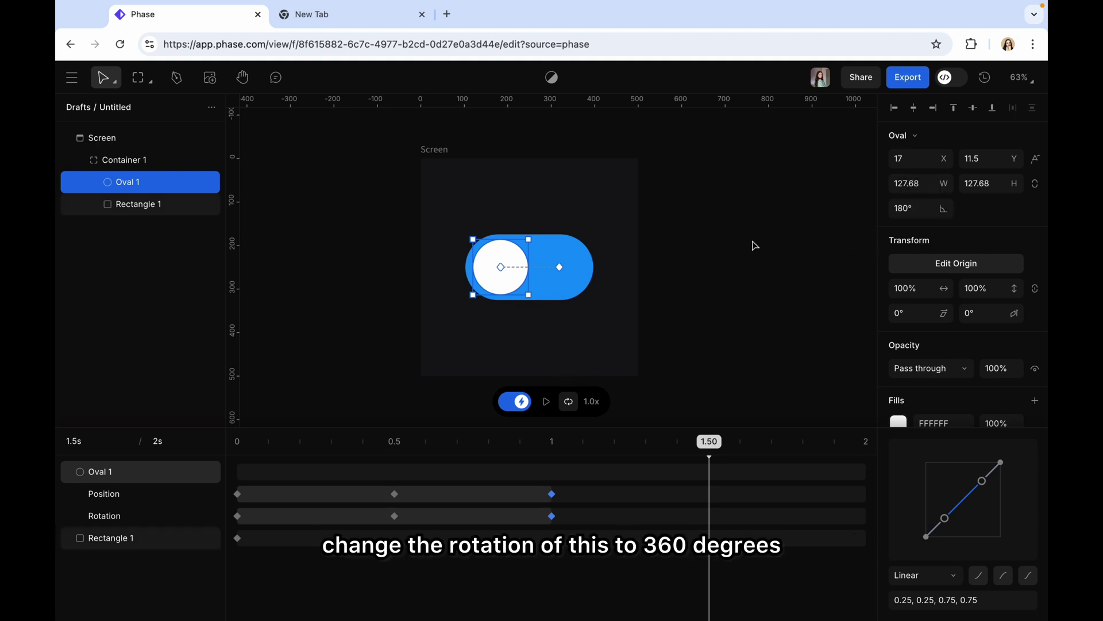
pyautogui.click(915, 209)
pyautogui.write('360')
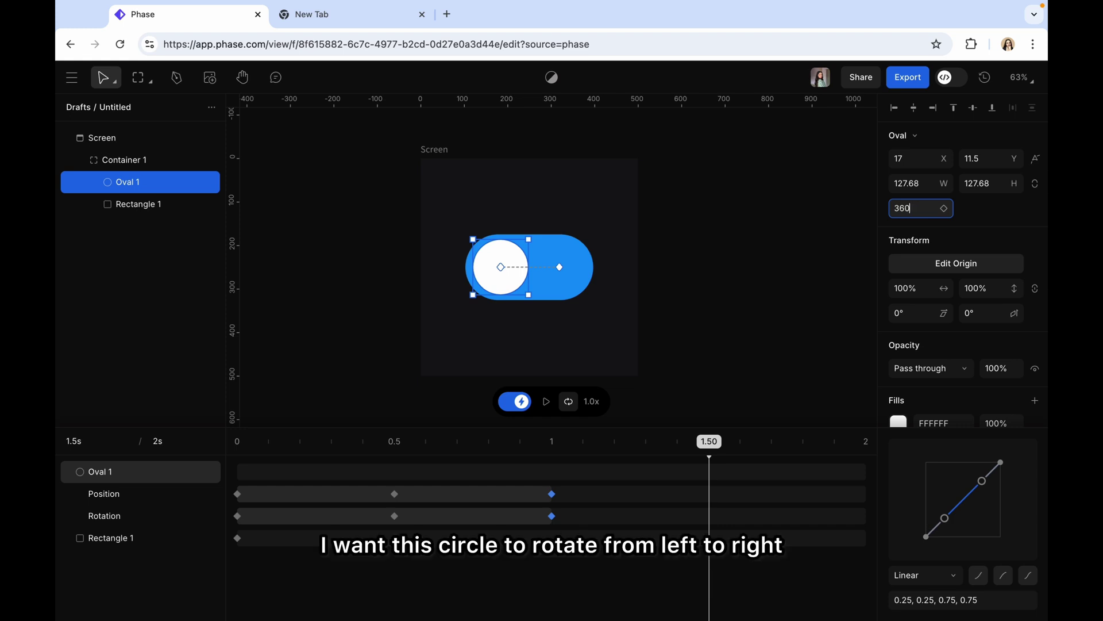
pyautogui.press('Return')
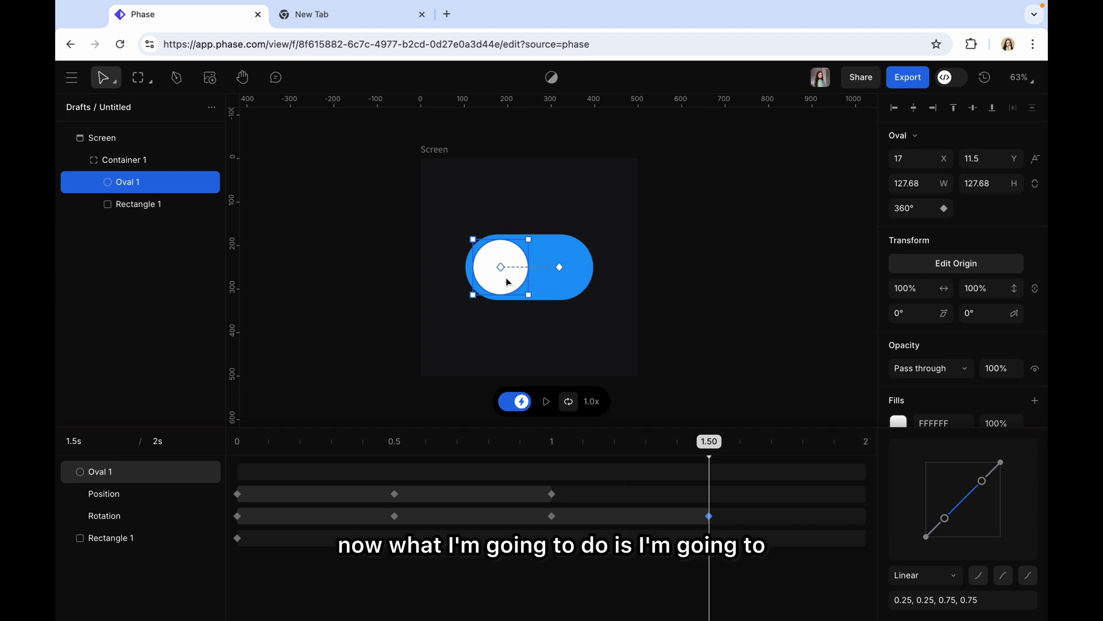
pyautogui.moveTo(508, 282); pyautogui.dragTo(566, 283)
pyautogui.click(773, 226)
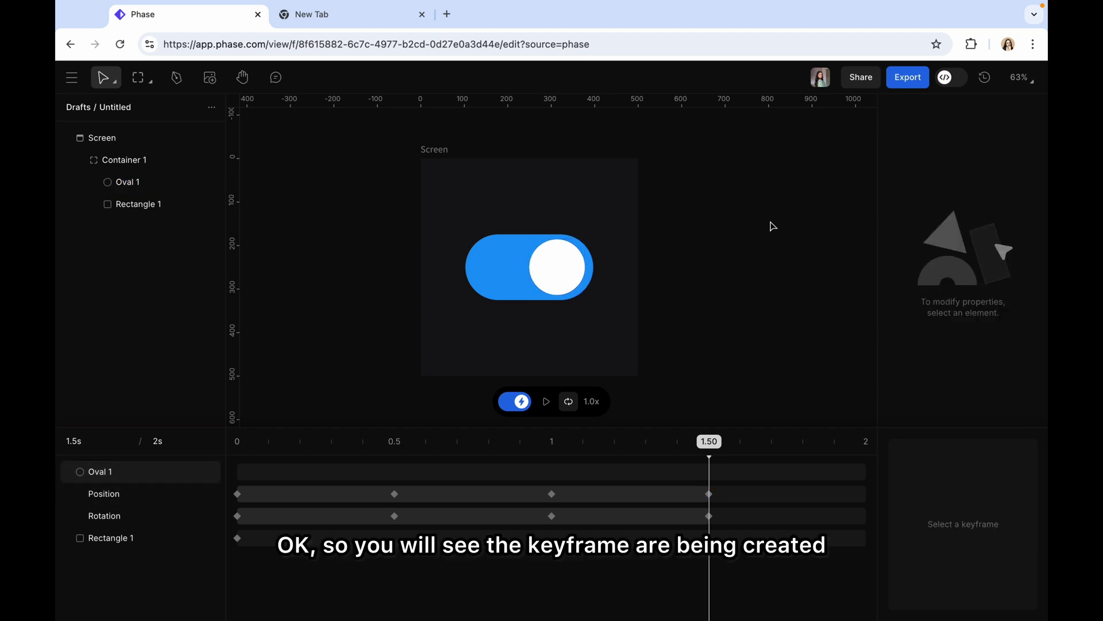
# Change the rectangle's fill to dark grey 6B6C6D at 0.5 s
pyautogui.moveTo(721, 447); pyautogui.dragTo(239, 445)
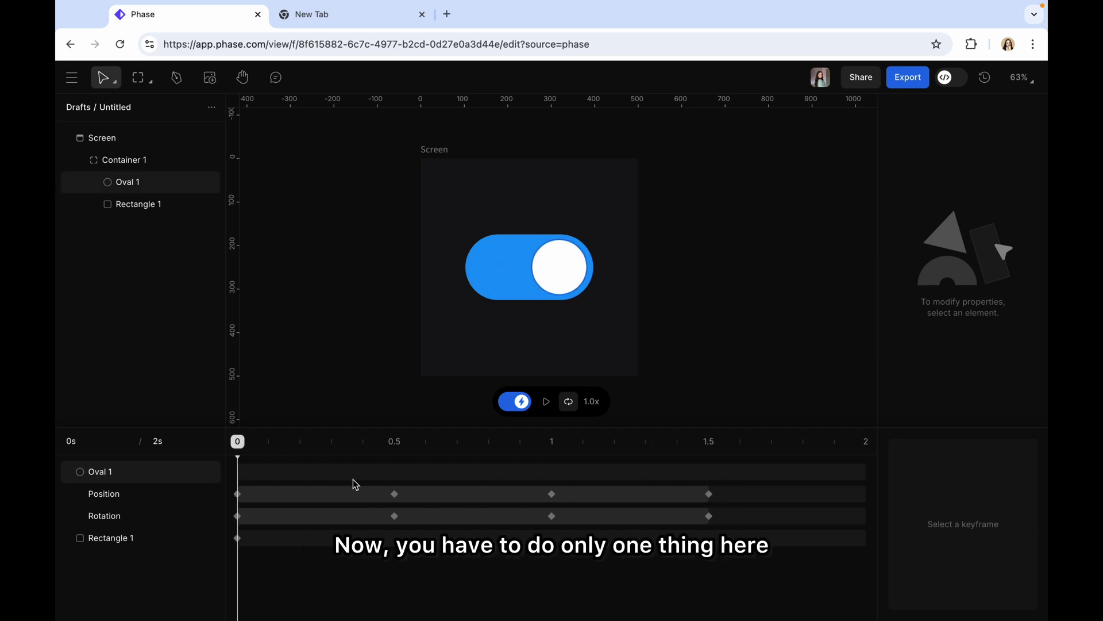
pyautogui.click(398, 451)
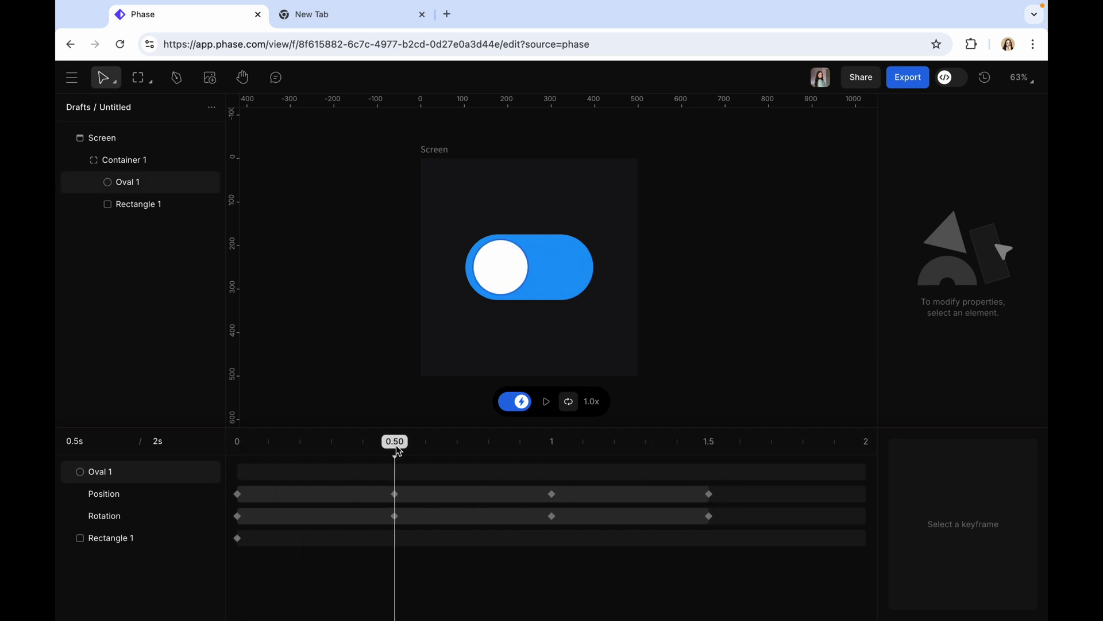
pyautogui.click(531, 270)
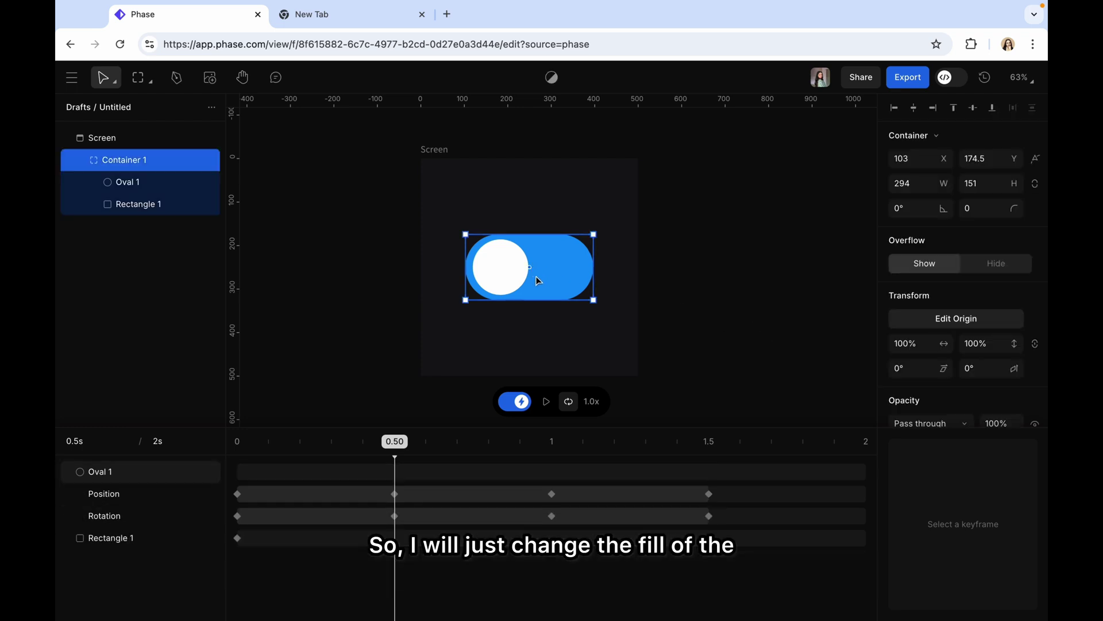
pyautogui.click(132, 208)
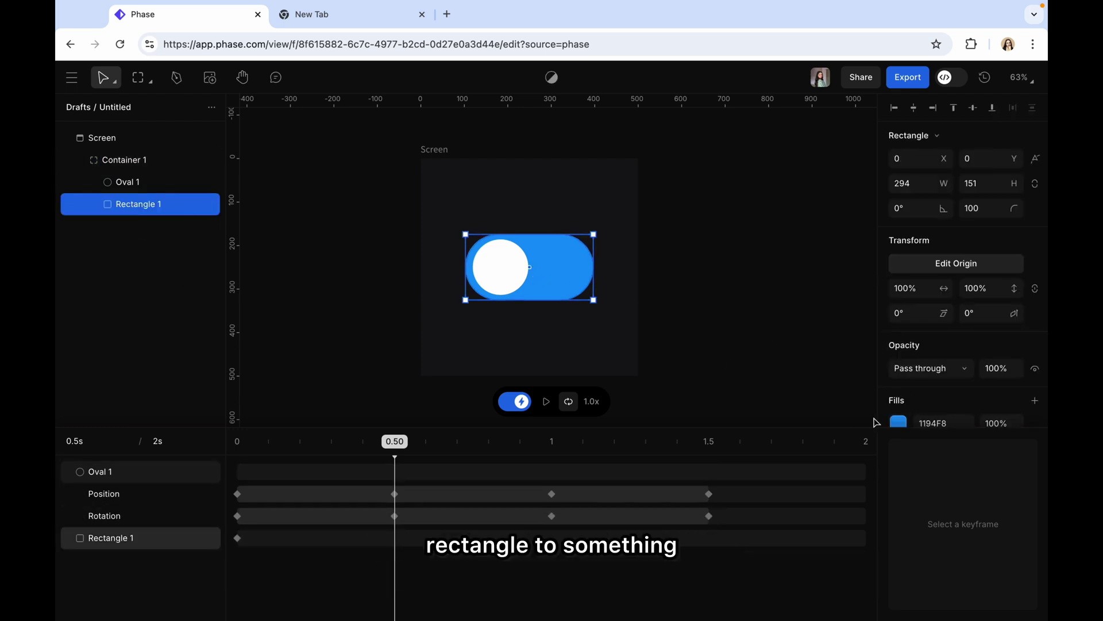
pyautogui.click(898, 424)
pyautogui.moveTo(729, 426); pyautogui.dragTo(715, 418)
pyautogui.click(751, 533)
pyautogui.doubleClick(747, 533)
pyautogui.moveTo(747, 533); pyautogui.dragTo(715, 538)
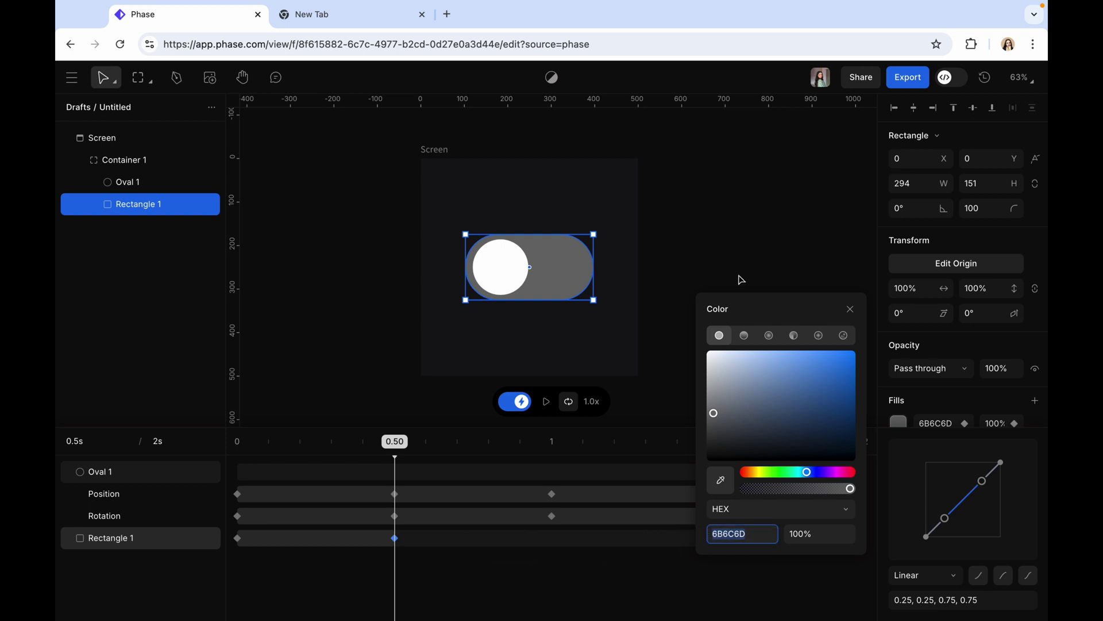
pyautogui.click(741, 251)
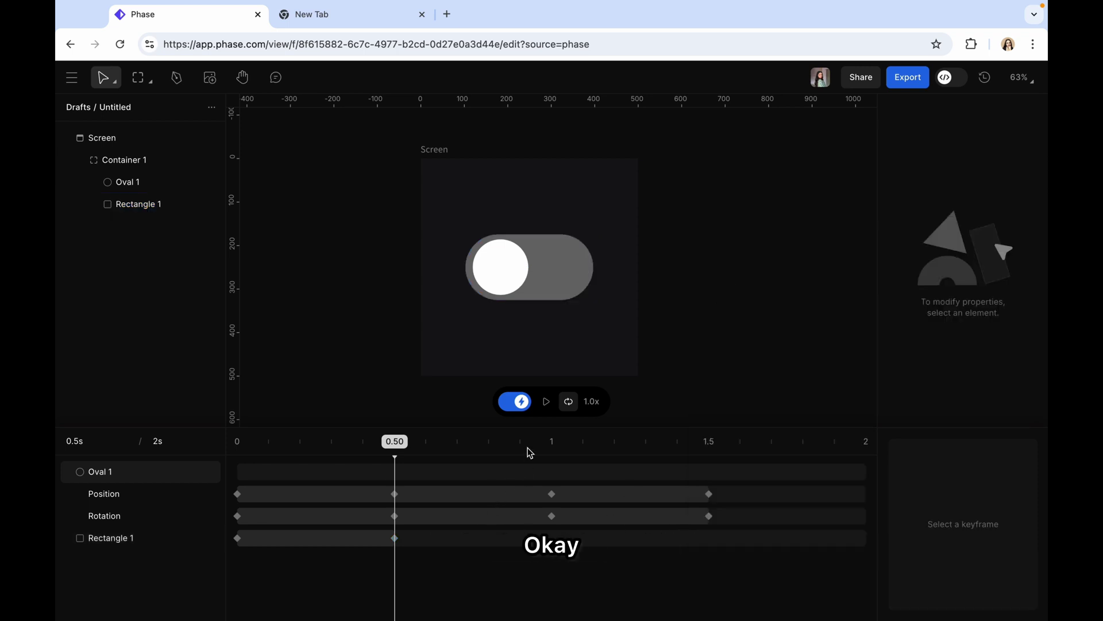
# Check the switch at 1 s and 1.5 s and copy the rectangle's blue fill code from 0 s
pyautogui.click(553, 450)
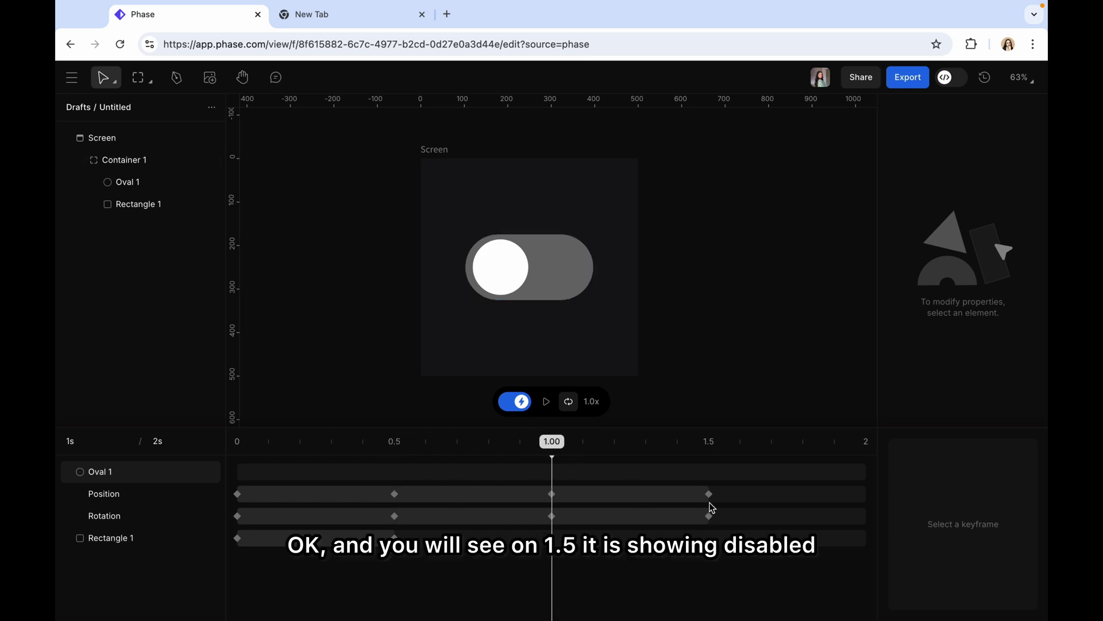
pyautogui.click(711, 450)
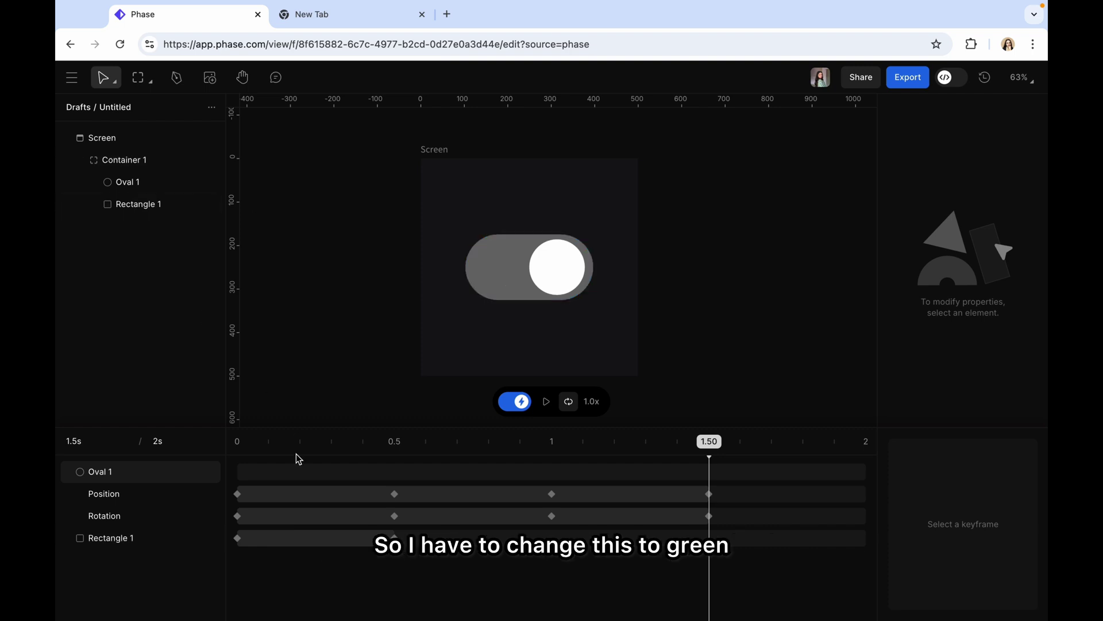
pyautogui.click(239, 445)
pyautogui.click(507, 273)
pyautogui.scroll(-2, 969, 291)
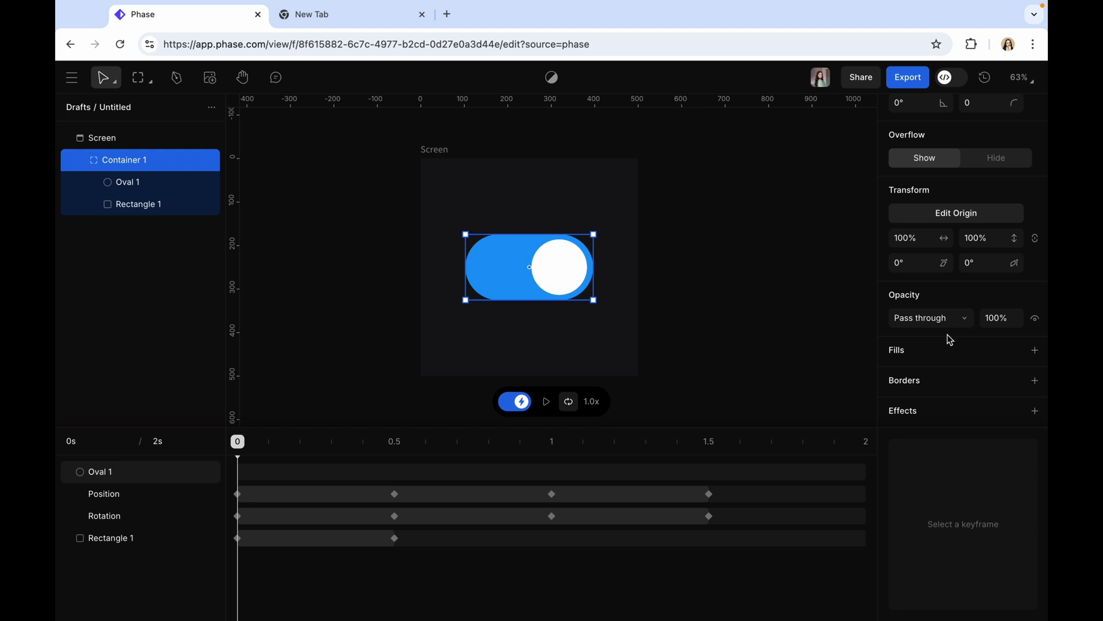
pyautogui.click(163, 205)
pyautogui.click(937, 316)
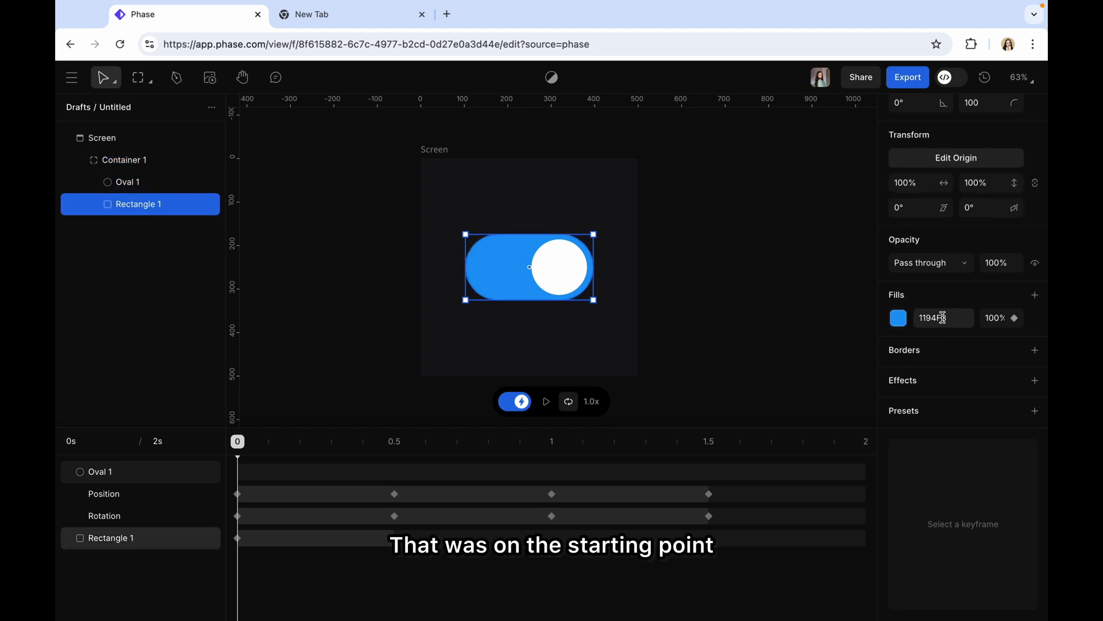
pyautogui.moveTo(950, 315); pyautogui.dragTo(922, 321)
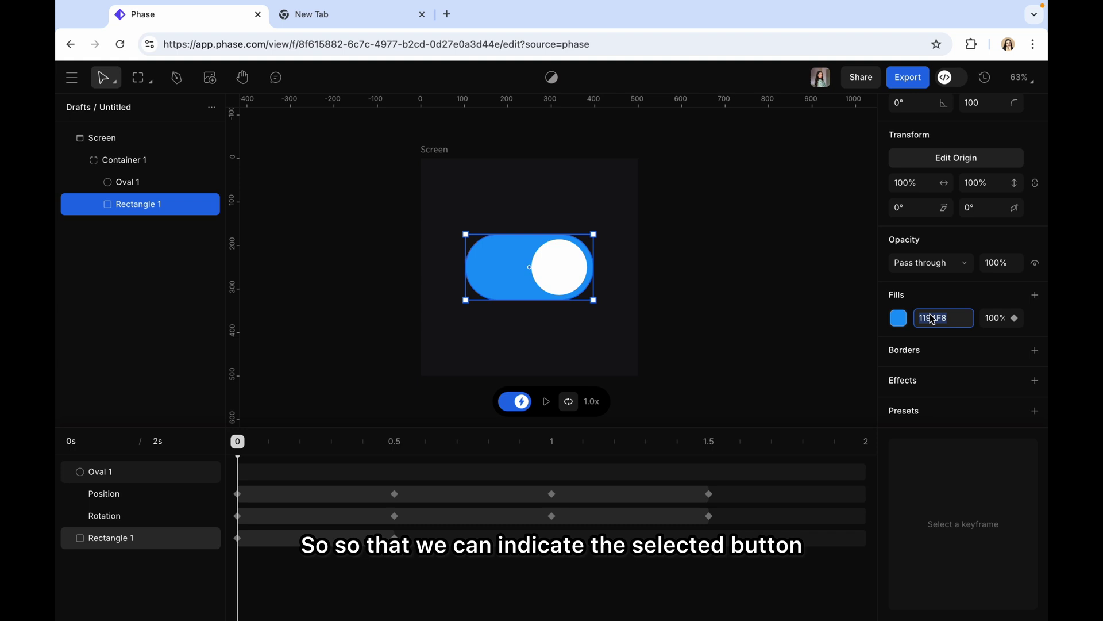
# Set the rectangle's fill to blue 1194F8 at 1.51 s
pyautogui.click(714, 450)
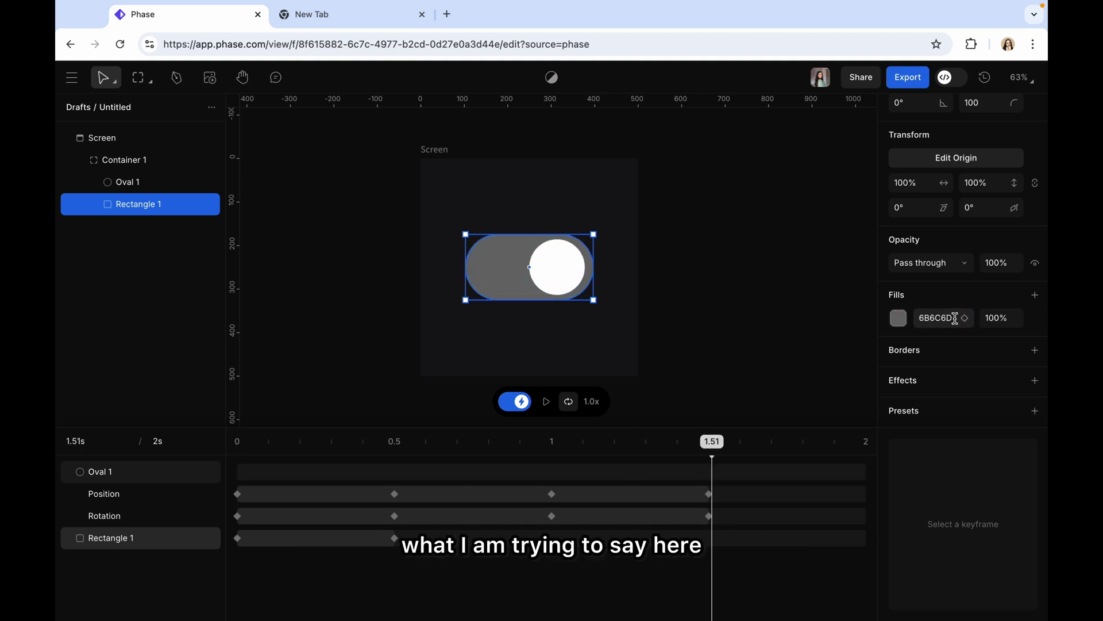
pyautogui.moveTo(955, 319); pyautogui.dragTo(928, 322)
pyautogui.hotkey('ctrl', 'c')
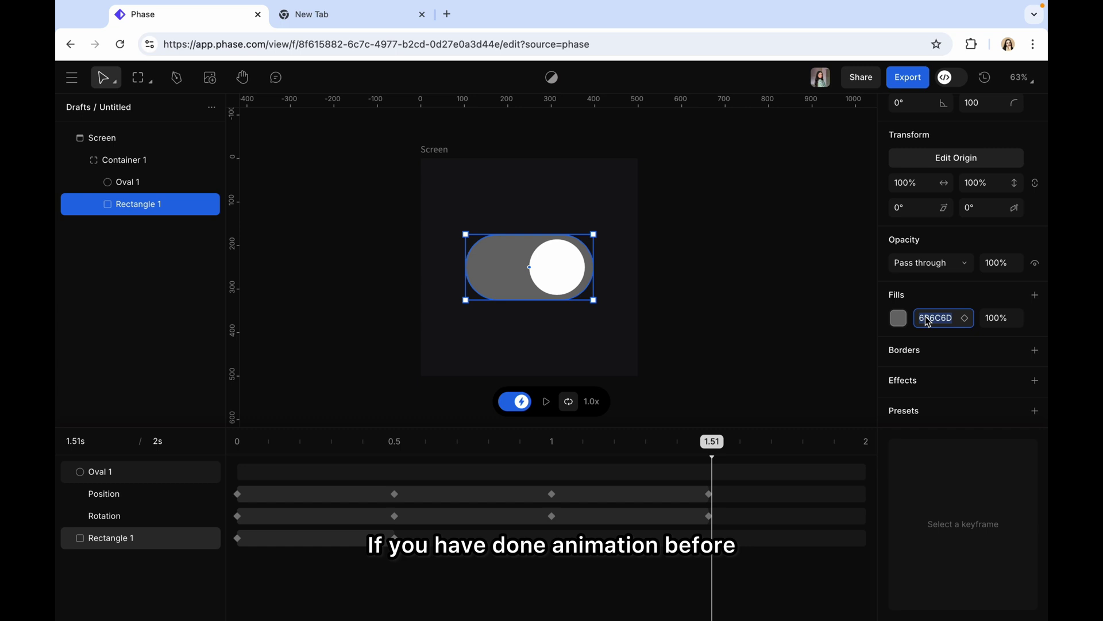
pyautogui.write('1194F8')
pyautogui.press('Return')
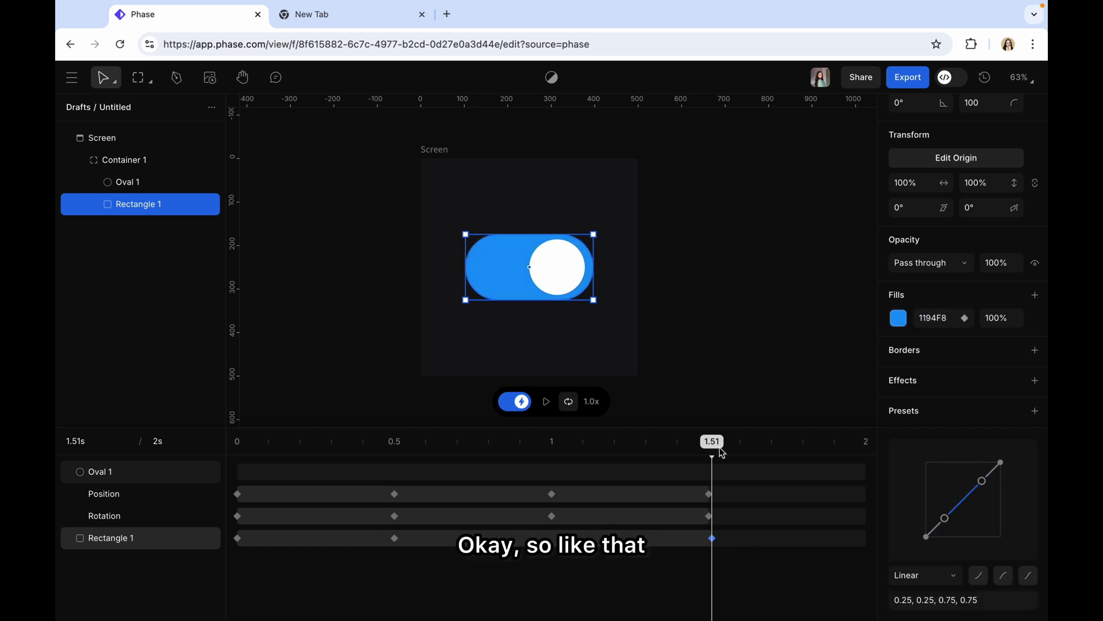
# Play the toggle animation from the start, pause it, and check the pill's colour at 1.5 s and 1 s
pyautogui.moveTo(716, 448); pyautogui.dragTo(214, 425)
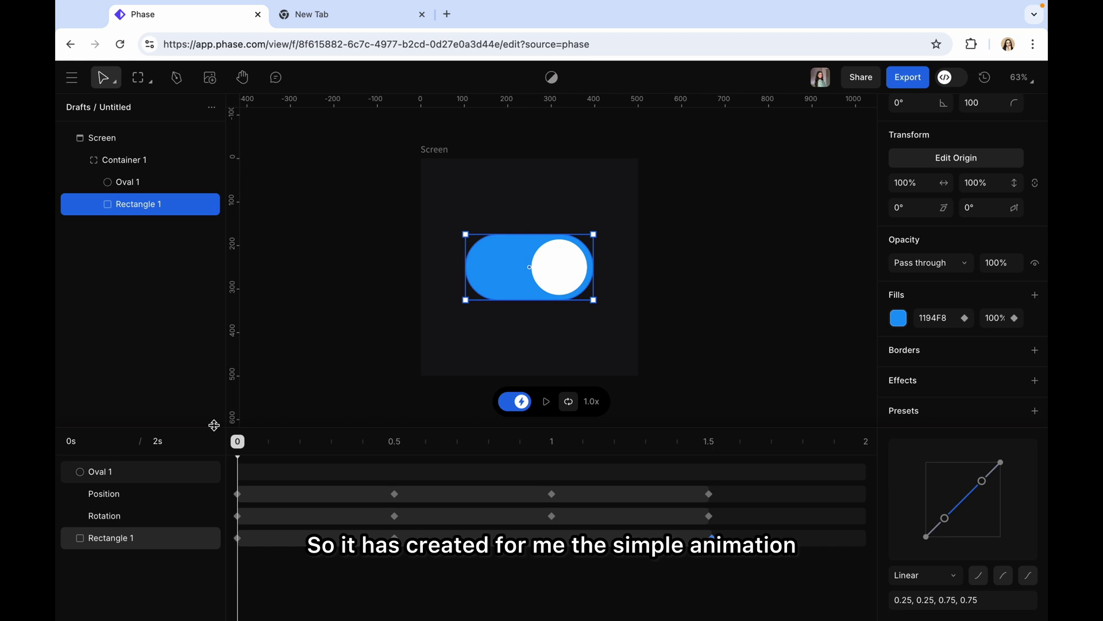
pyautogui.click(548, 402)
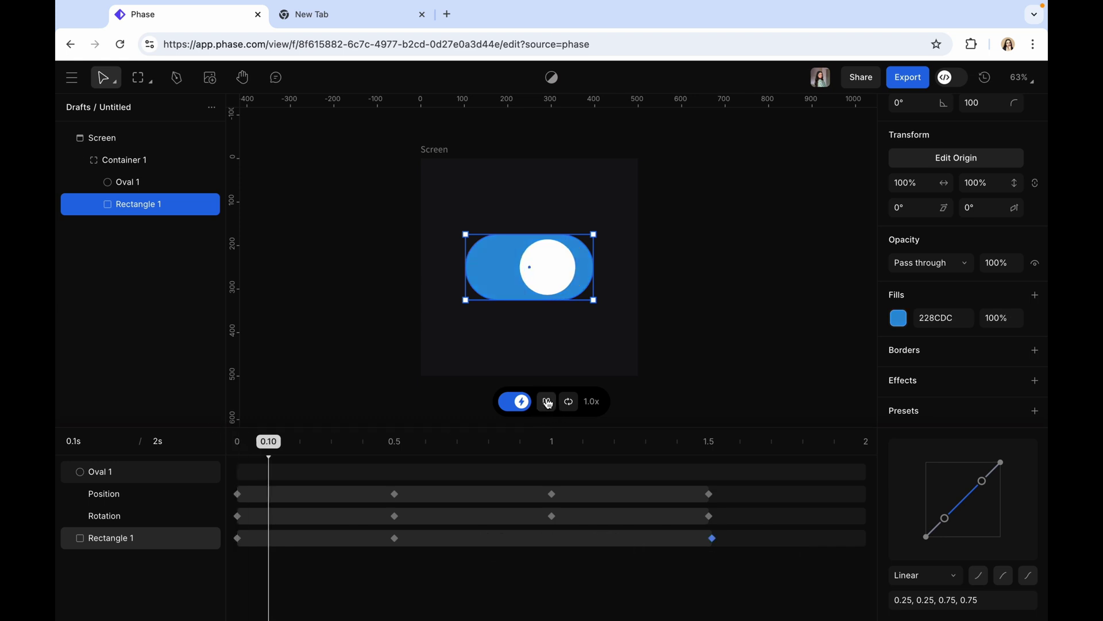
pyautogui.click(547, 402)
pyautogui.click(711, 447)
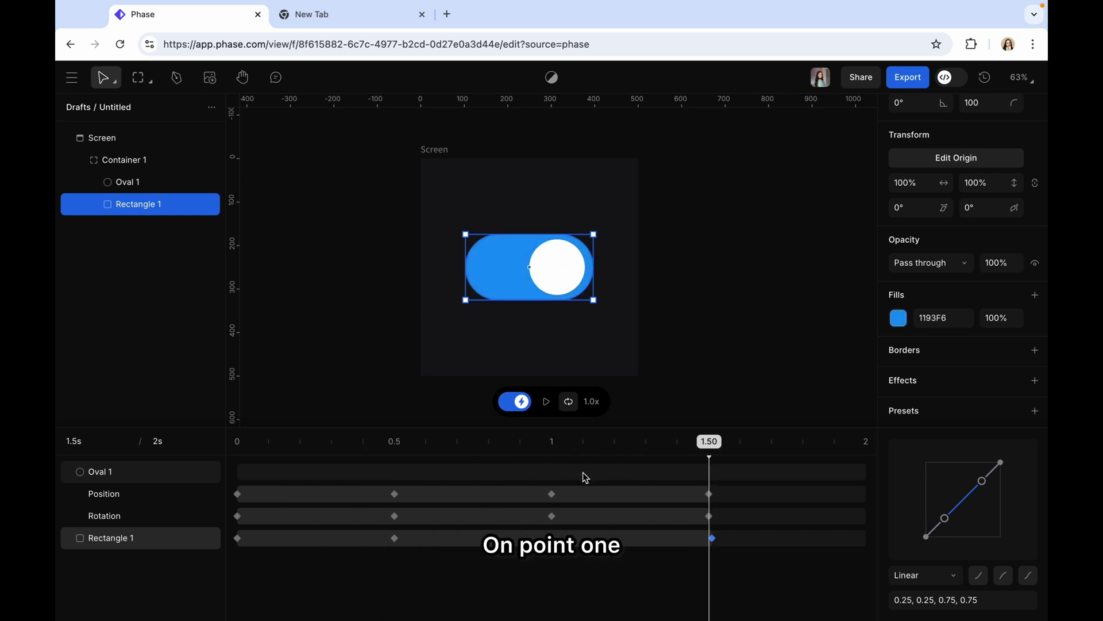
pyautogui.click(554, 451)
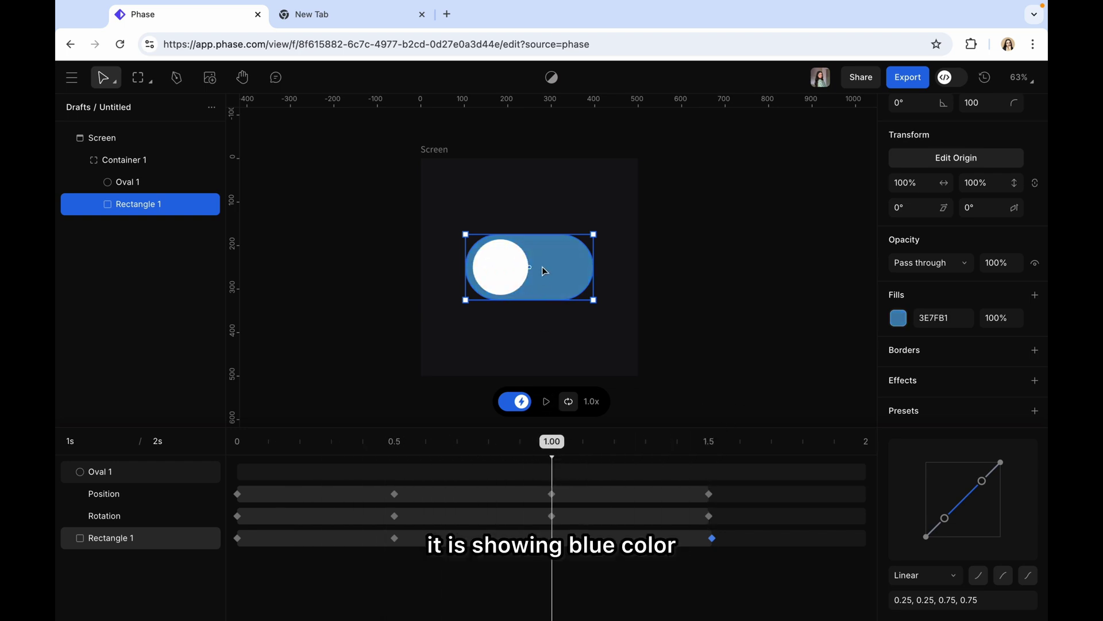
# Copy the rectangle's grey fill code from its keyframe at 0.5 s
pyautogui.click(397, 450)
pyautogui.click(945, 318)
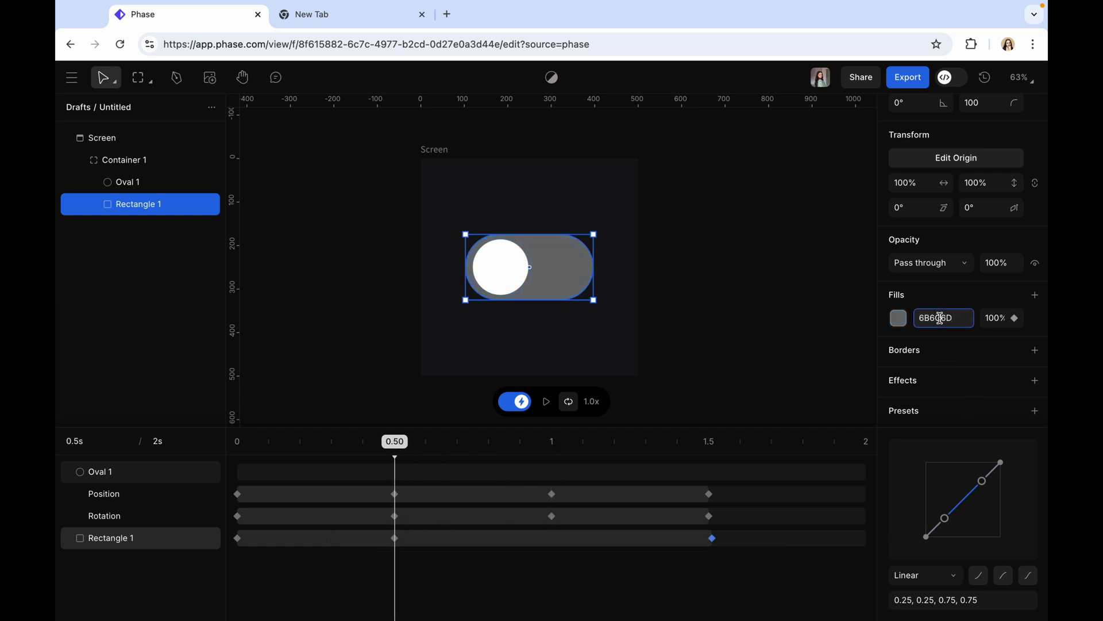
pyautogui.moveTo(953, 317); pyautogui.dragTo(923, 317)
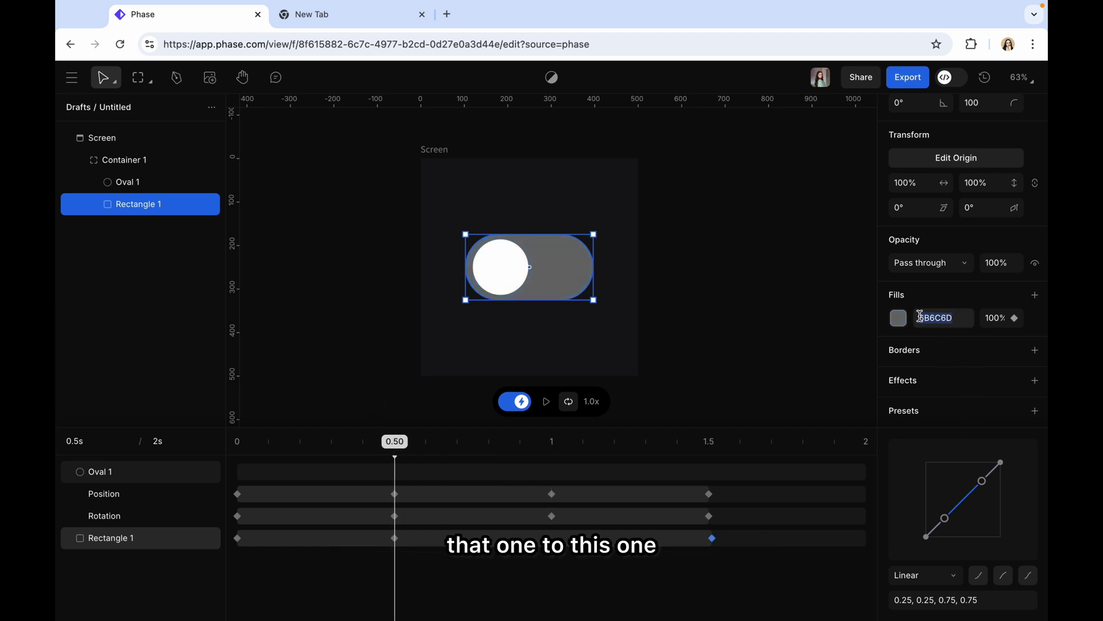
pyautogui.write('4C799B')
# Set the rectangle's fill to the copied grey 6B6C6D at 1 s
pyautogui.click(555, 449)
pyautogui.click(555, 449)
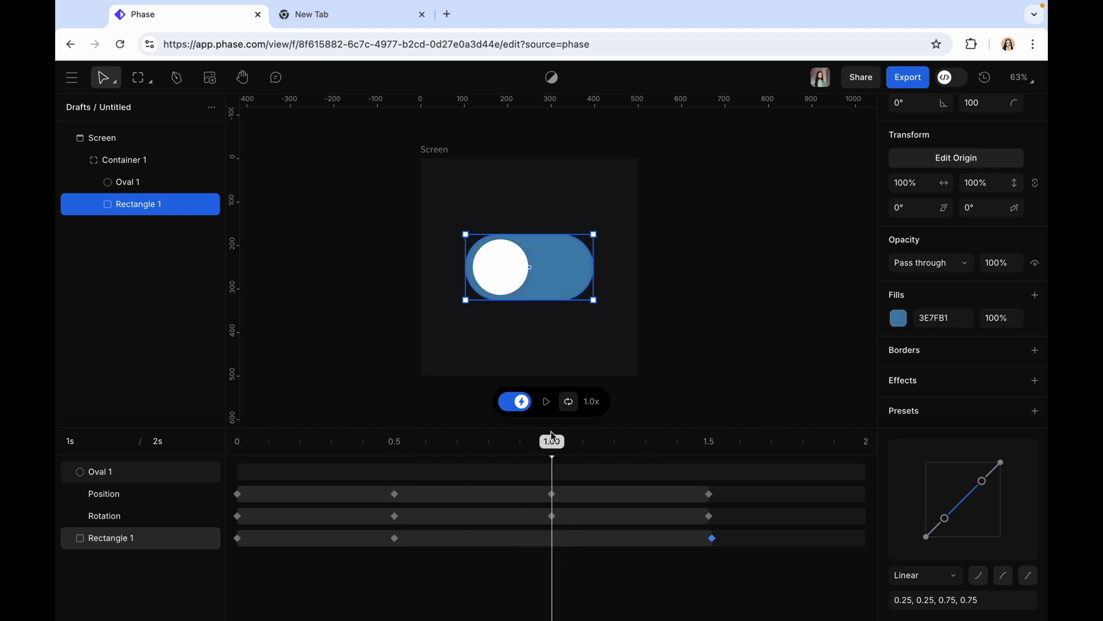
pyautogui.click(928, 321)
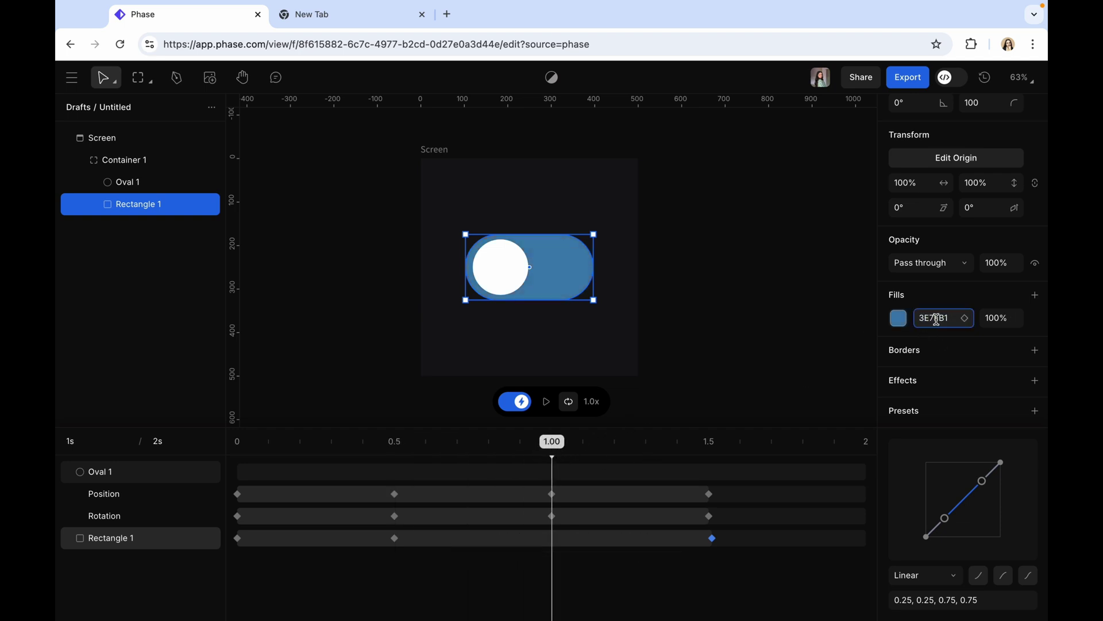
pyautogui.doubleClick(950, 318)
pyautogui.moveTo(923, 318); pyautogui.dragTo(935, 322)
pyautogui.hotkey('ctrl', 'v')
pyautogui.press('Return')
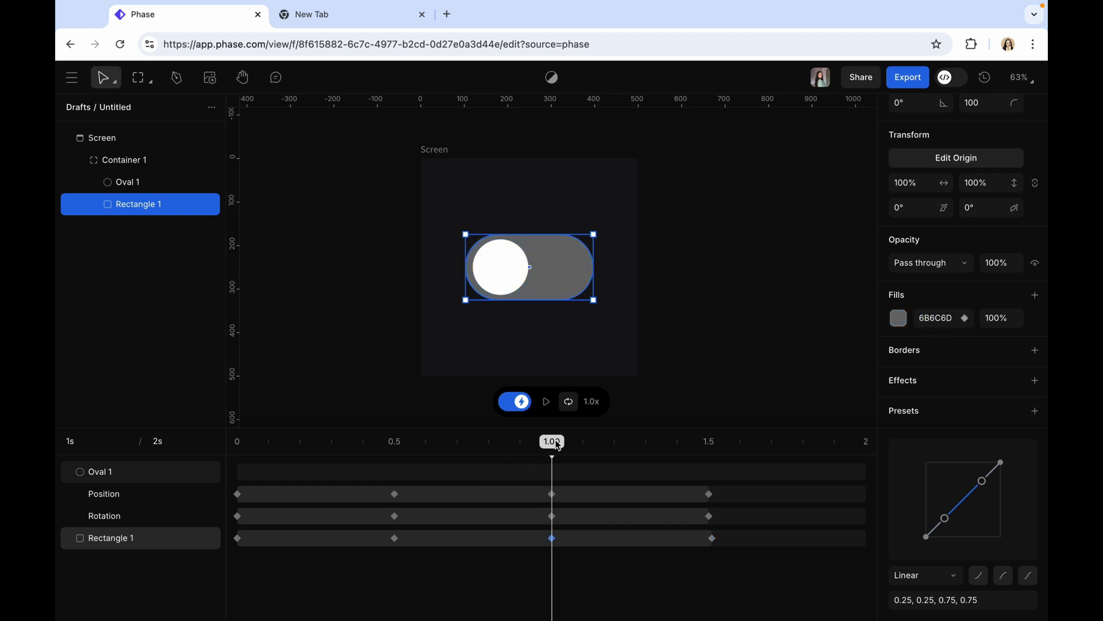
# Play the toggle animation from the start, examining the white oval's movement and rotation, and return the stopped playback to 0 s
pyautogui.moveTo(557, 446); pyautogui.dragTo(237, 441)
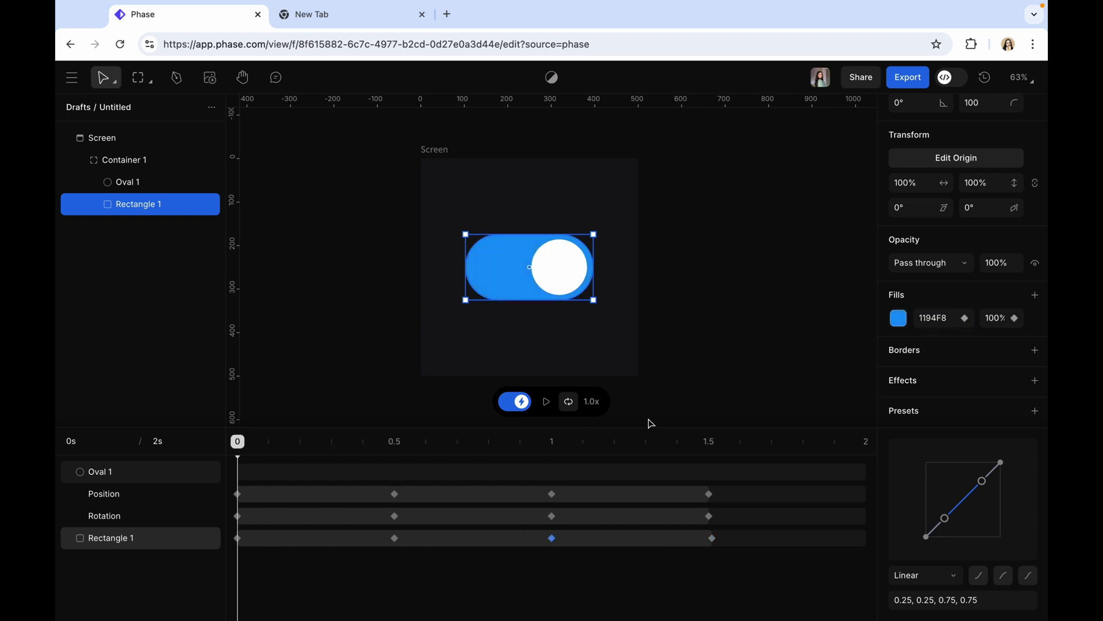
pyautogui.click(549, 407)
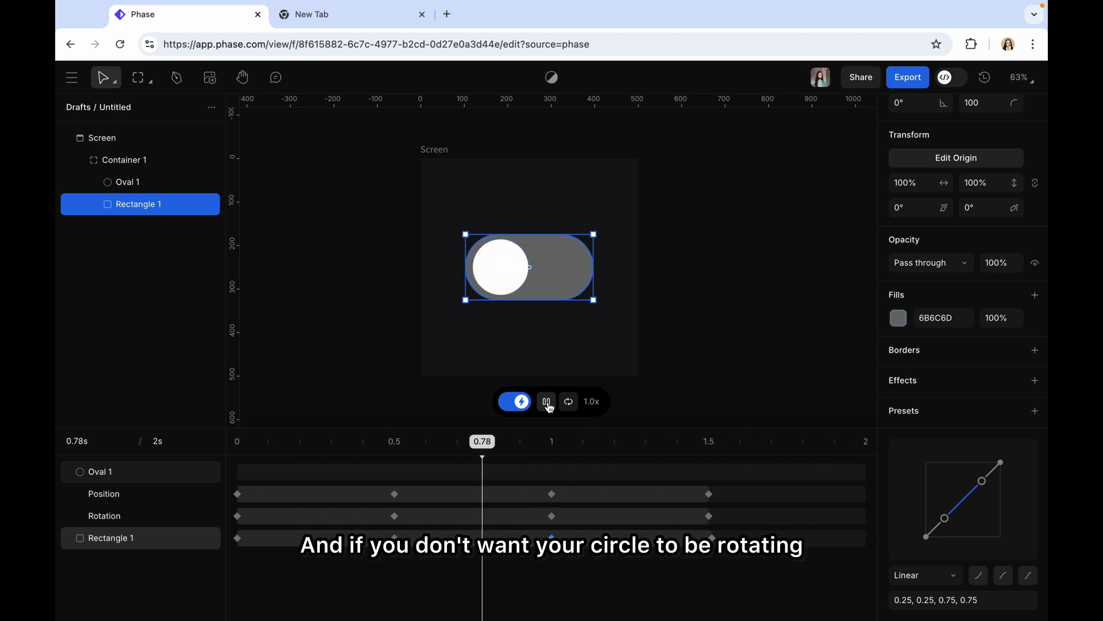
pyautogui.scroll(2, 986, 248)
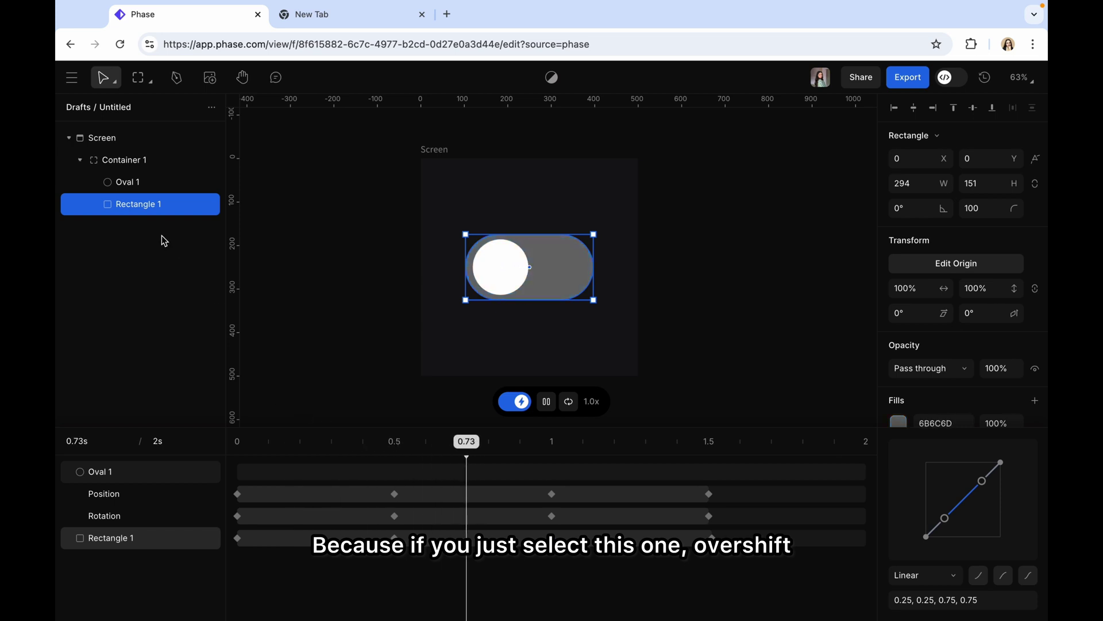
pyautogui.click(141, 184)
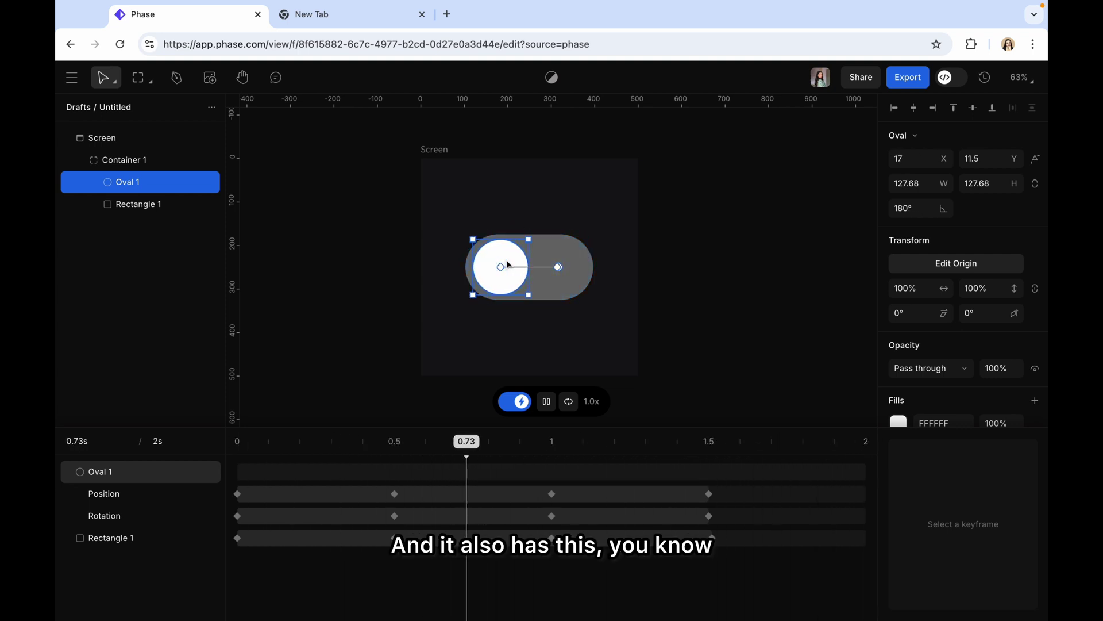
pyautogui.click(548, 404)
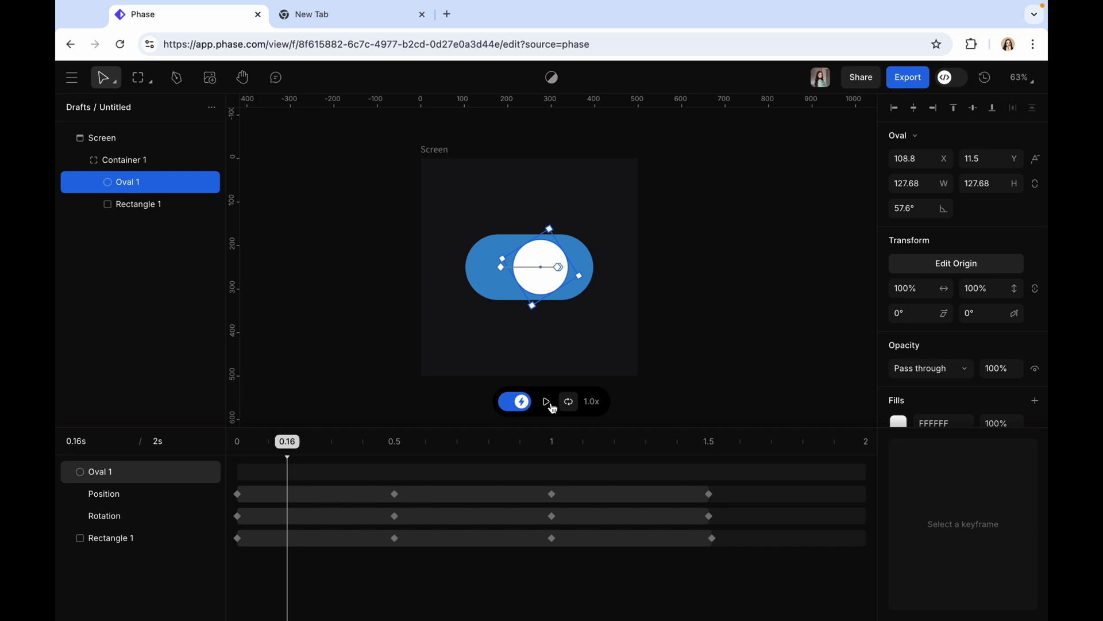
pyautogui.moveTo(290, 452); pyautogui.dragTo(226, 439)
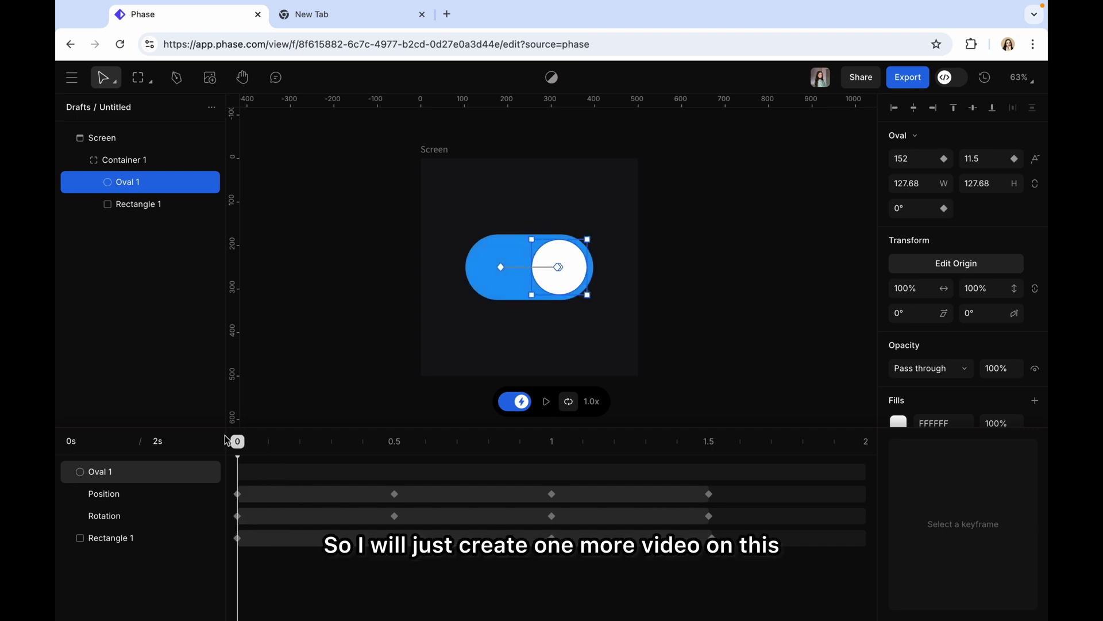